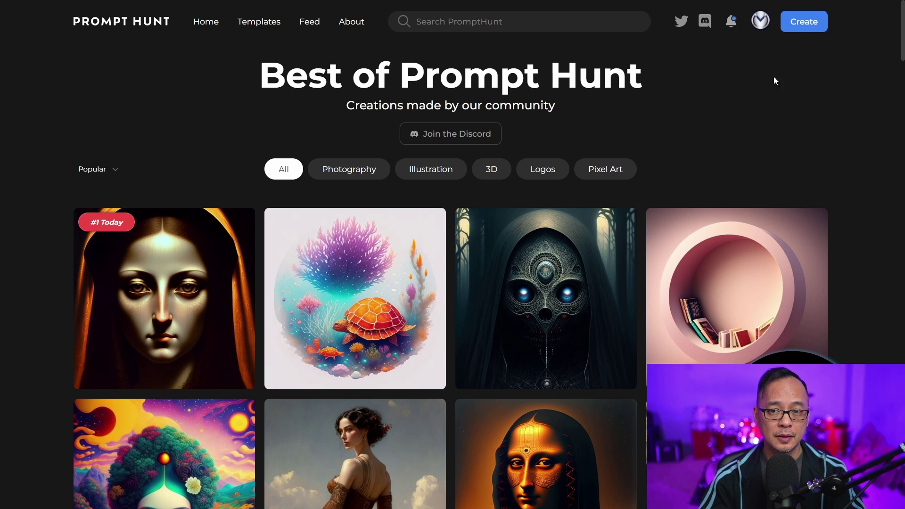
# Apply the Symbiotic Heros template, filling the prompt with female samurai warrior and its style modifiers
pyautogui.click(796, 24)
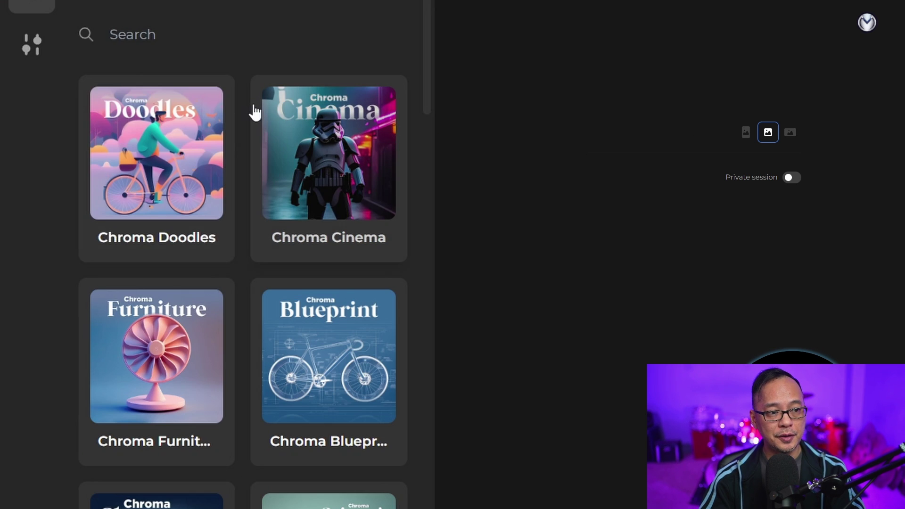
pyautogui.scroll(-12, 254, 112)
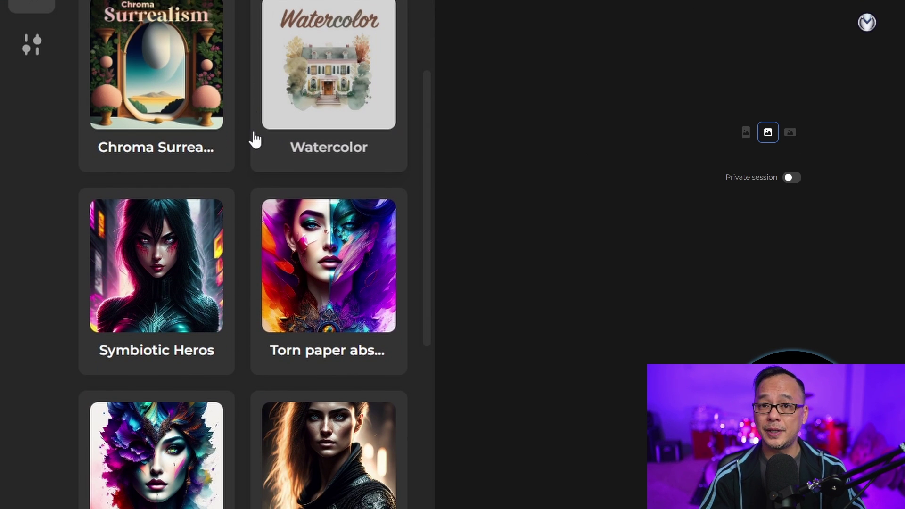
pyautogui.scroll(-3, 254, 140)
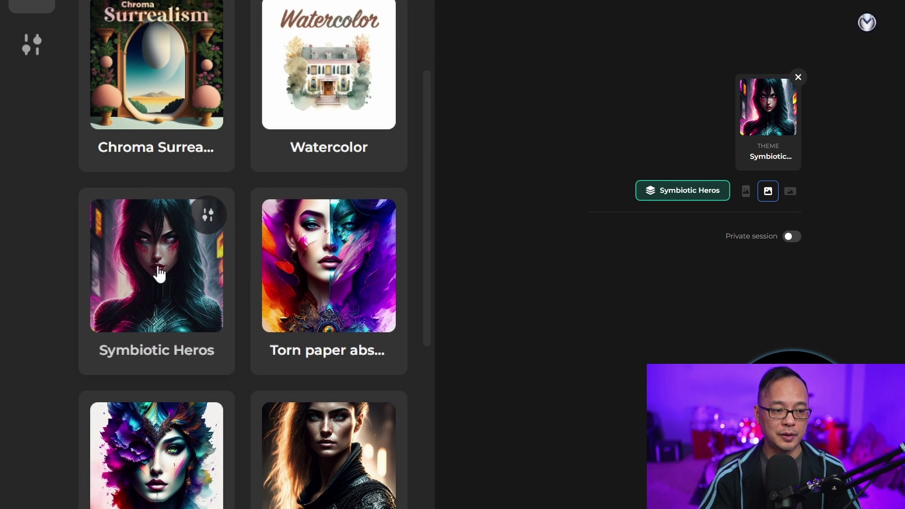
pyautogui.click(159, 273)
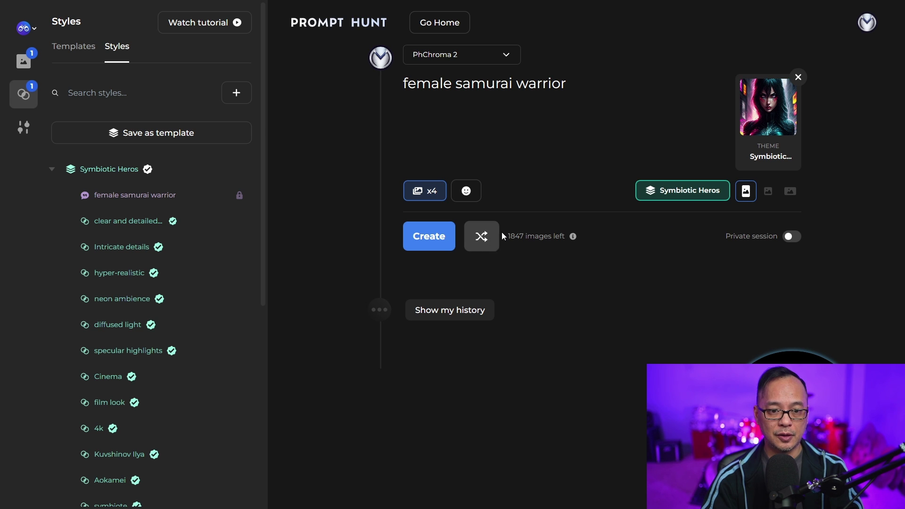
pyautogui.scroll(-1, 208, 182)
pyautogui.scroll(-10, 209, 182)
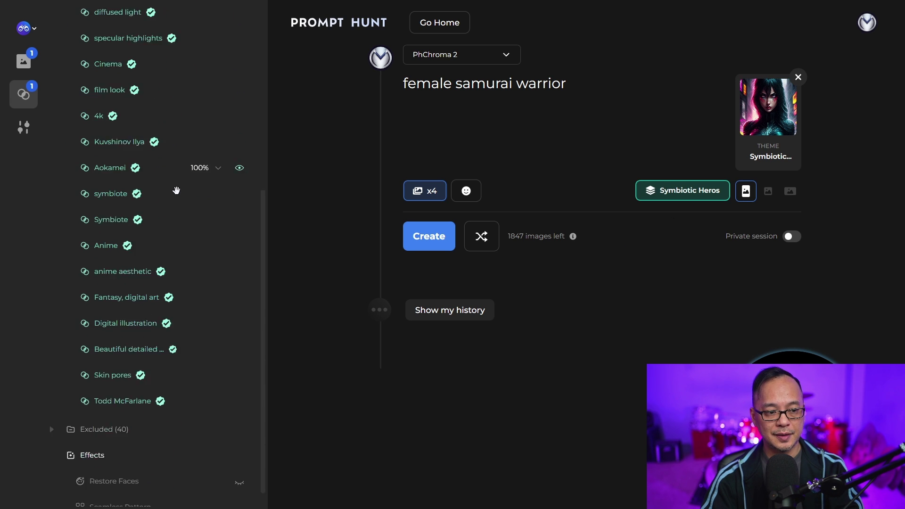
pyautogui.scroll(8, 175, 198)
# Generate images from the Symbiotic Heros template prompt
pyautogui.scroll(2, 177, 198)
pyautogui.click(425, 243)
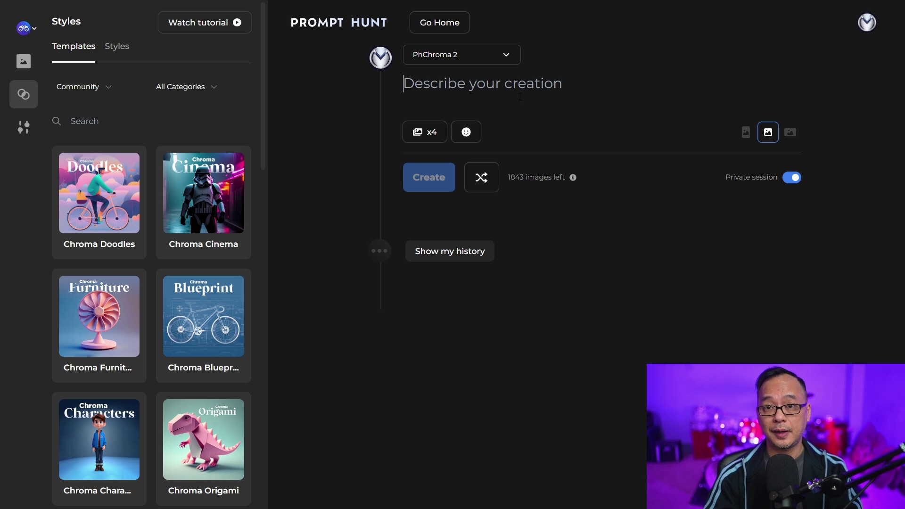
# Paste the dark angel woman prompt and generate portraits with 'dark angel woman' marked as subject
pyautogui.write('dark angel woman, apocalyptic city, fantasy art, digital illustration, dramatic background, clear and detailed eyes, Intricate details, hyper-realistic, background of city streets, neon ambience, diffused light, specular highlights, Cinema, film look, 4k, Kuvshinov Ilya, Aokamei, symbiote, Symbiote, Anime, anime aesthetic')
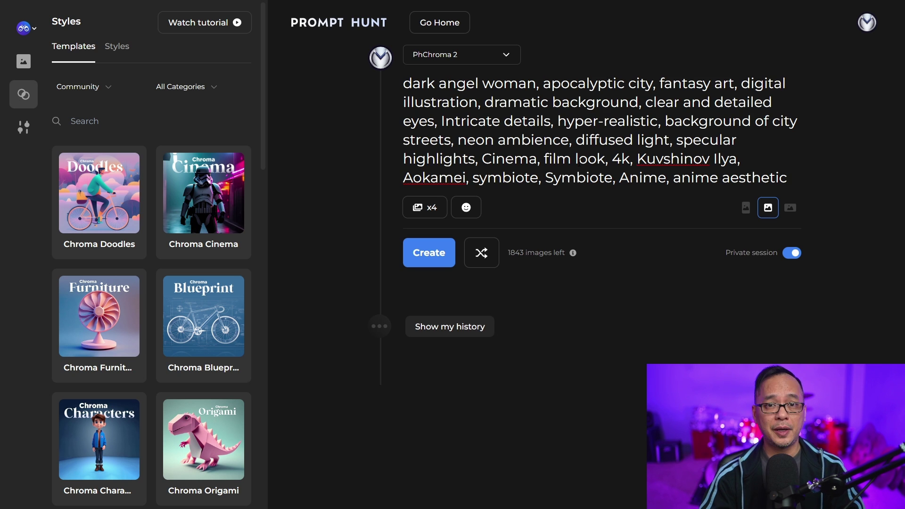
pyautogui.click(746, 207)
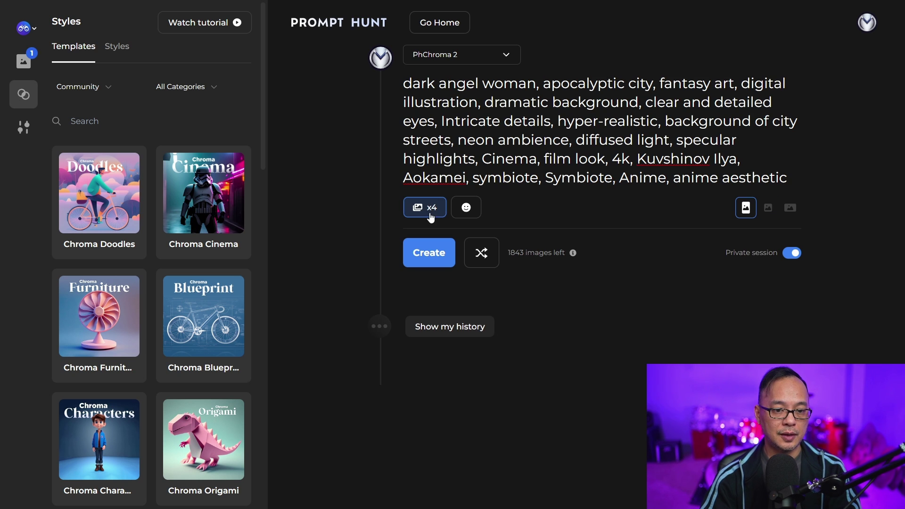
pyautogui.click(429, 254)
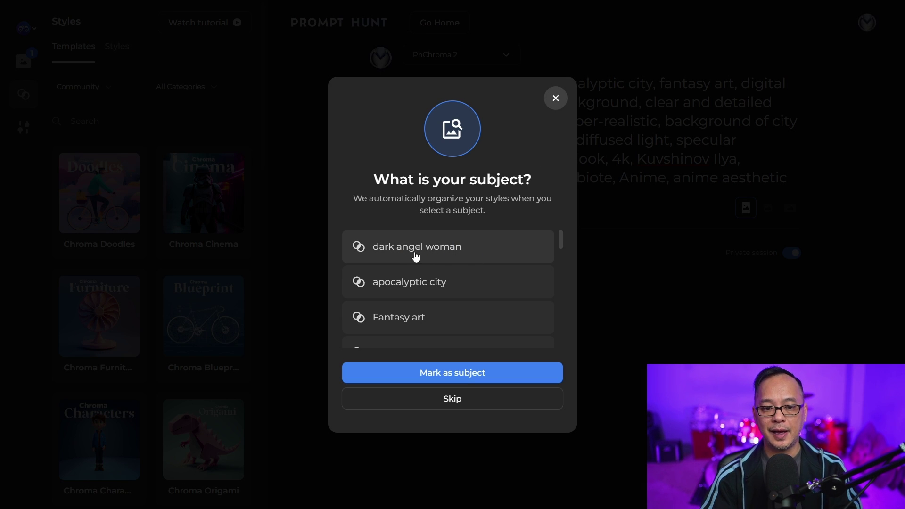
pyautogui.click(457, 252)
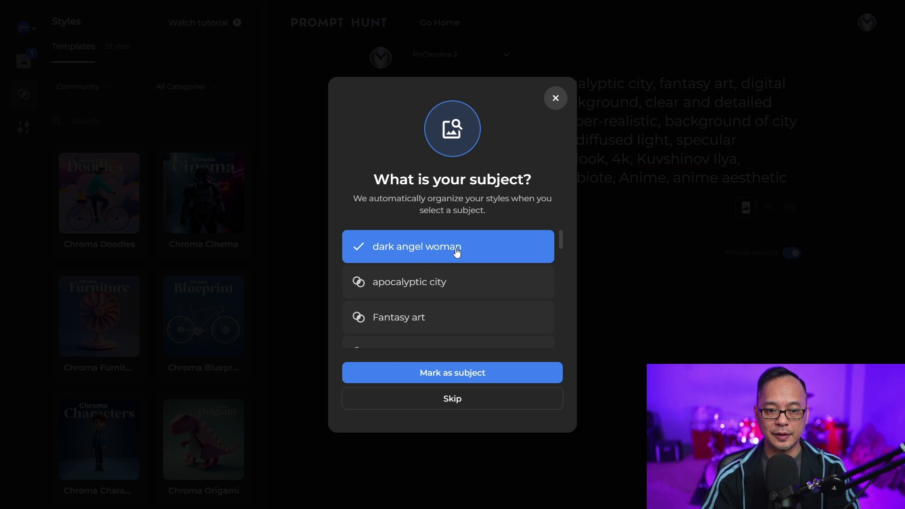
pyautogui.click(462, 375)
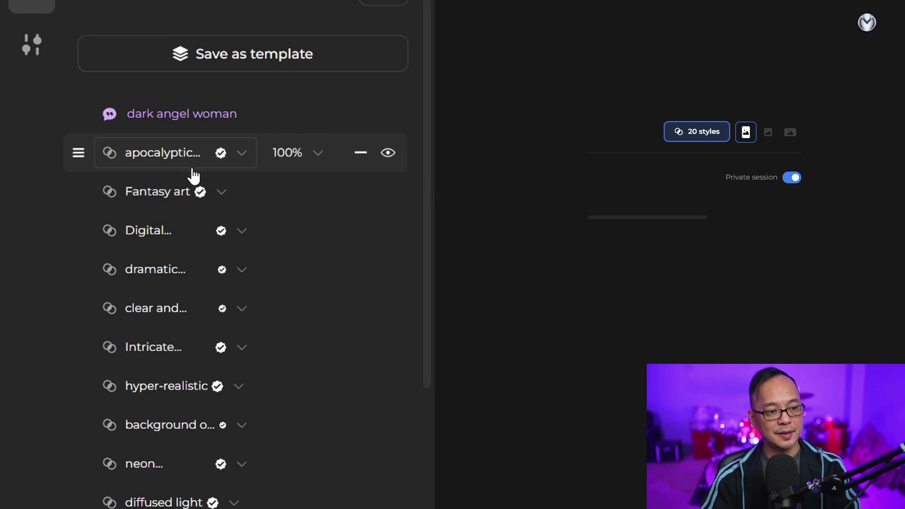
# Scroll the Styles list and review the four neon-city dark angel woman portraits
pyautogui.scroll(-1, 183, 412)
pyautogui.scroll(-6, 179, 408)
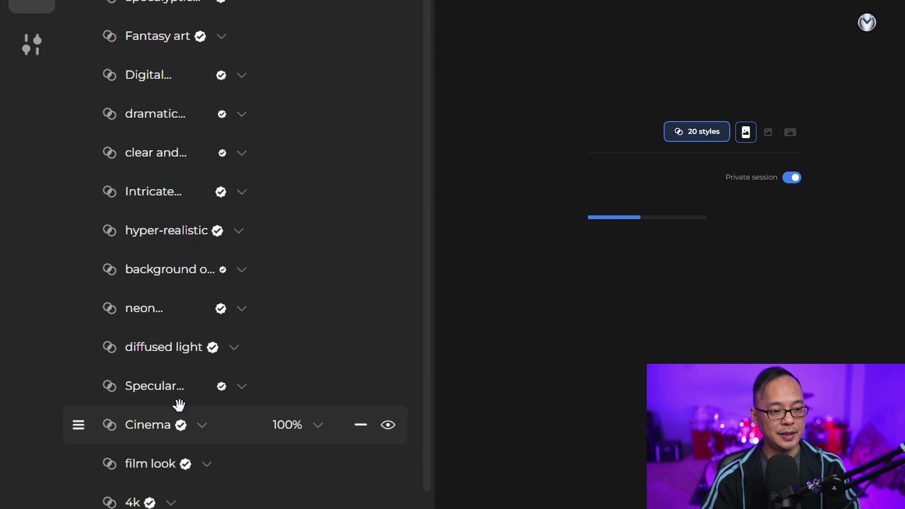
pyautogui.scroll(-5, 240, 382)
pyautogui.scroll(12, 241, 386)
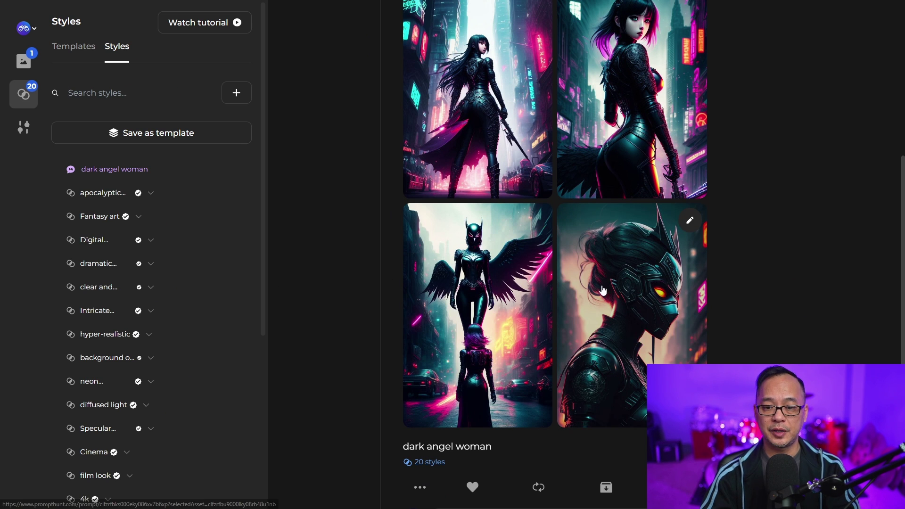
pyautogui.scroll(4, 580, 291)
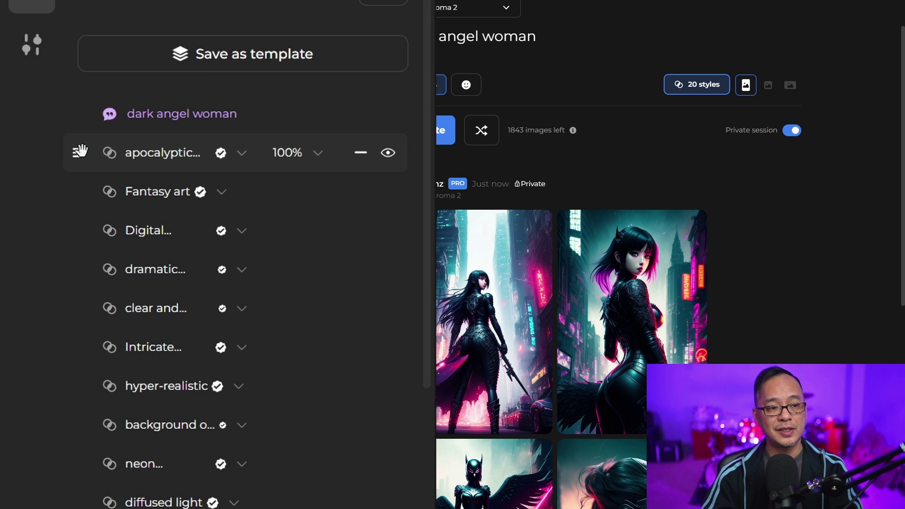
# Reorder styles to Fantasy art, digital illustration, apocalyptic city, and view Fantasy art's weight options
pyautogui.moveTo(77, 161); pyautogui.dragTo(79, 199)
pyautogui.moveTo(80, 231); pyautogui.dragTo(78, 191)
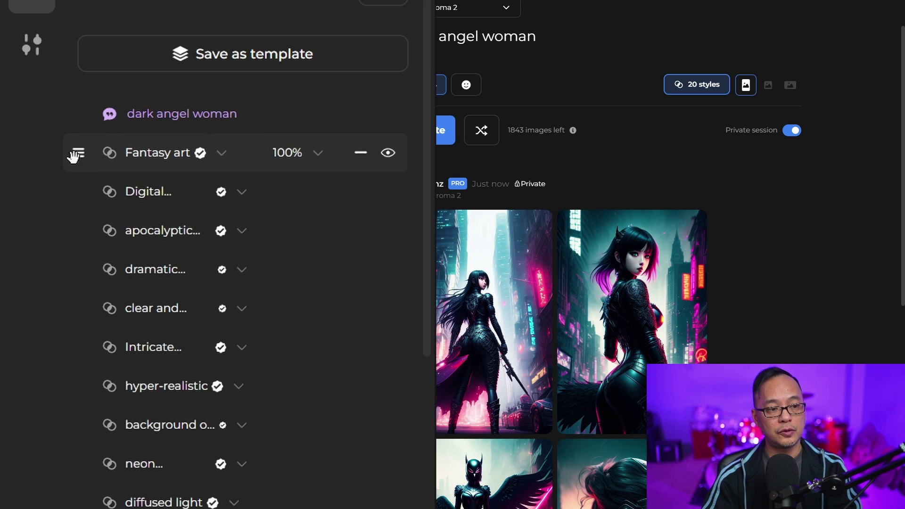
pyautogui.moveTo(79, 155)
pyautogui.mouseDown()
pyautogui.moveTo(85, 216)
pyautogui.moveTo(80, 160)
pyautogui.mouseUp()
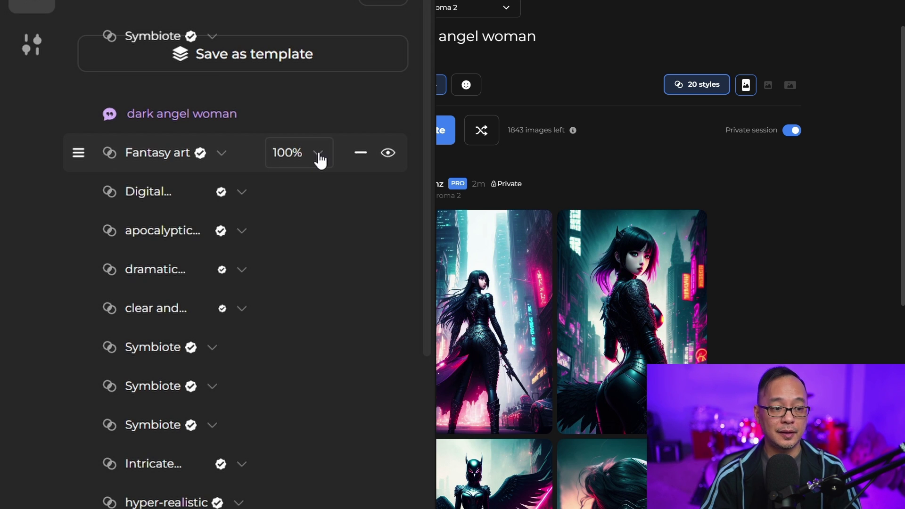
pyautogui.click(324, 156)
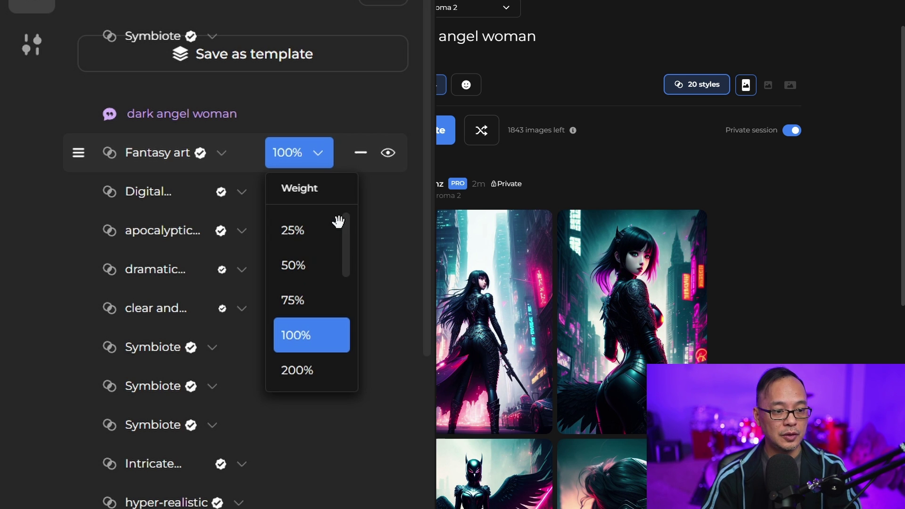
pyautogui.moveTo(340, 218)
pyautogui.mouseDown()
pyautogui.moveTo(344, 294)
pyautogui.moveTo(344, 225)
pyautogui.mouseUp()
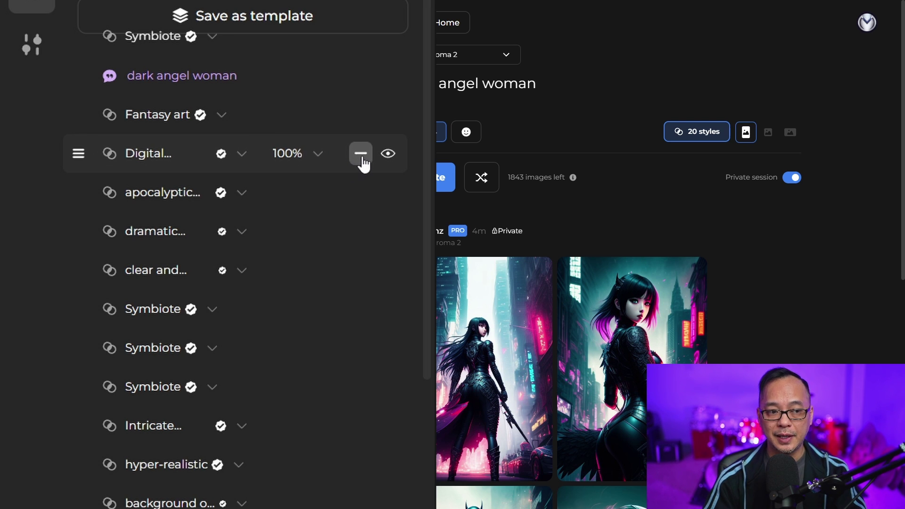
# Remove the digital illustration style and hide the dramatic background style
pyautogui.click(359, 161)
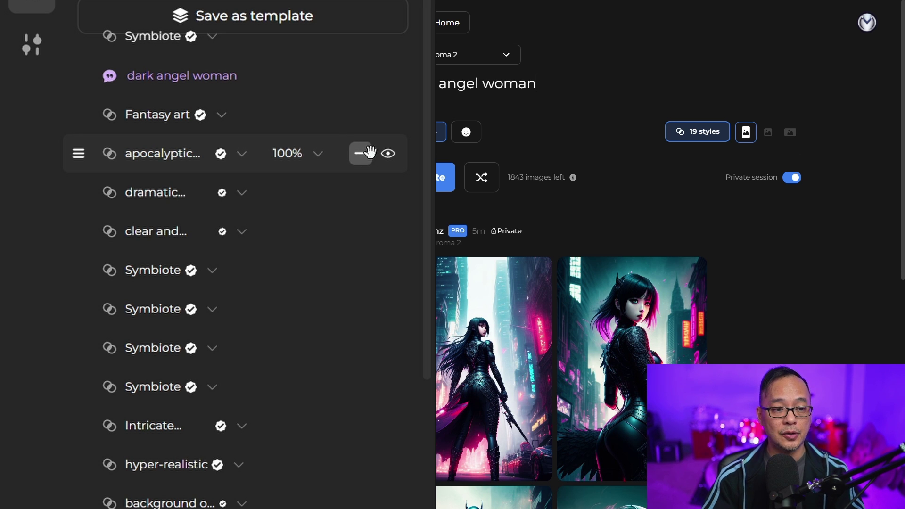
pyautogui.click(388, 154)
pyautogui.click(388, 154)
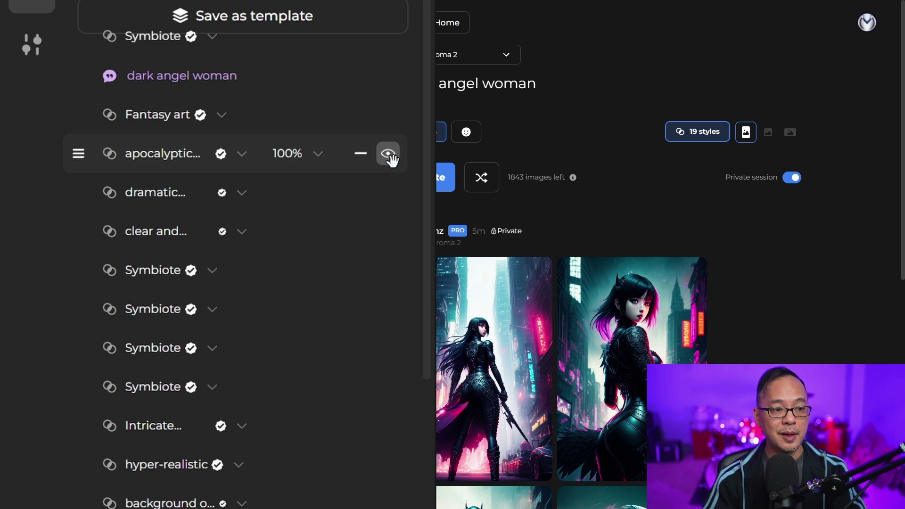
pyautogui.click(388, 193)
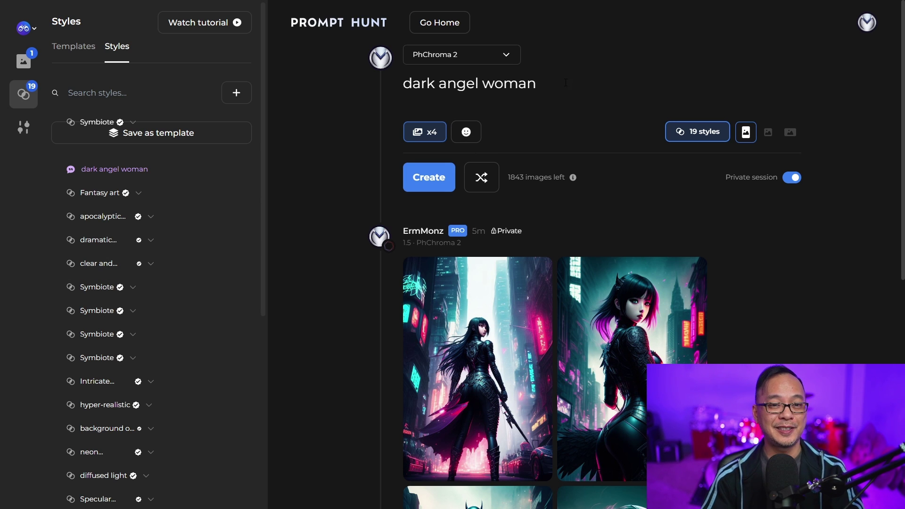
# Replace the subject with 'warframe ninja', generate, and enlarge the second image
pyautogui.tripleClick(516, 104)
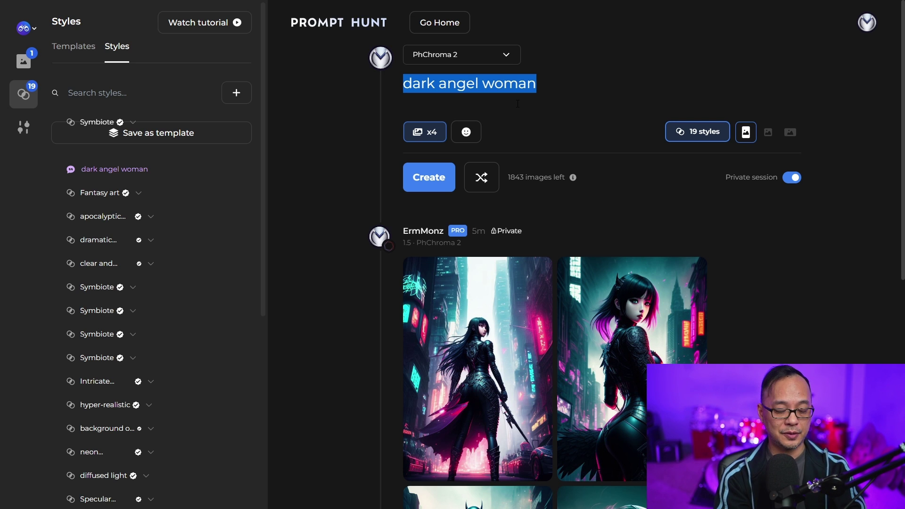
pyautogui.write('warframe ninj')
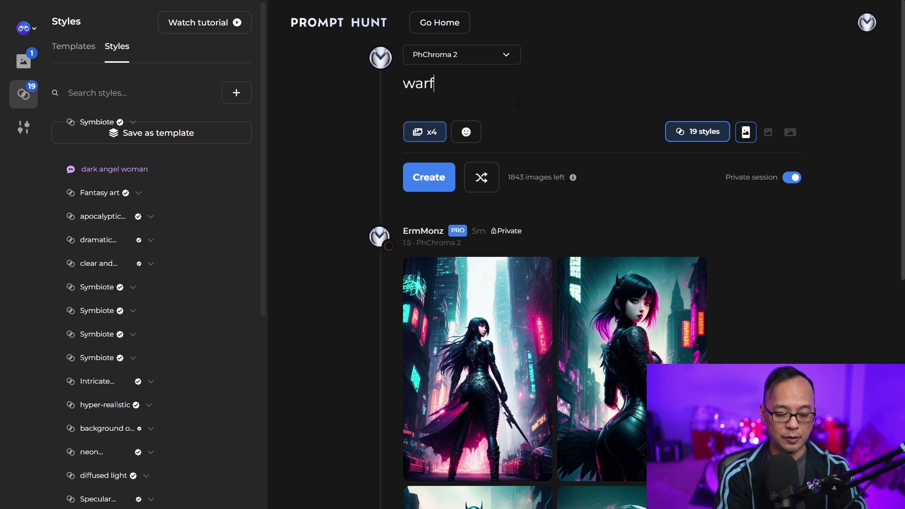
pyautogui.write('am ninj')
pyautogui.press('Return')
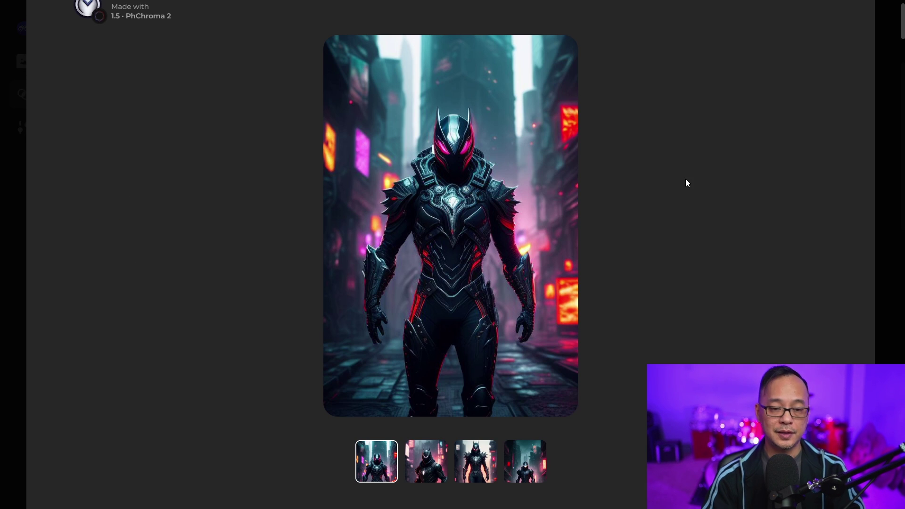
pyautogui.moveTo(570, 244)
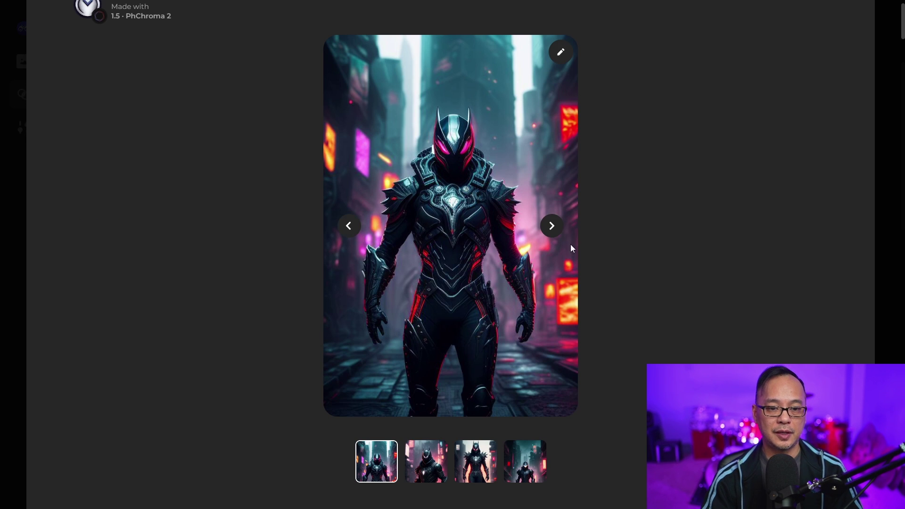
pyautogui.click(552, 227)
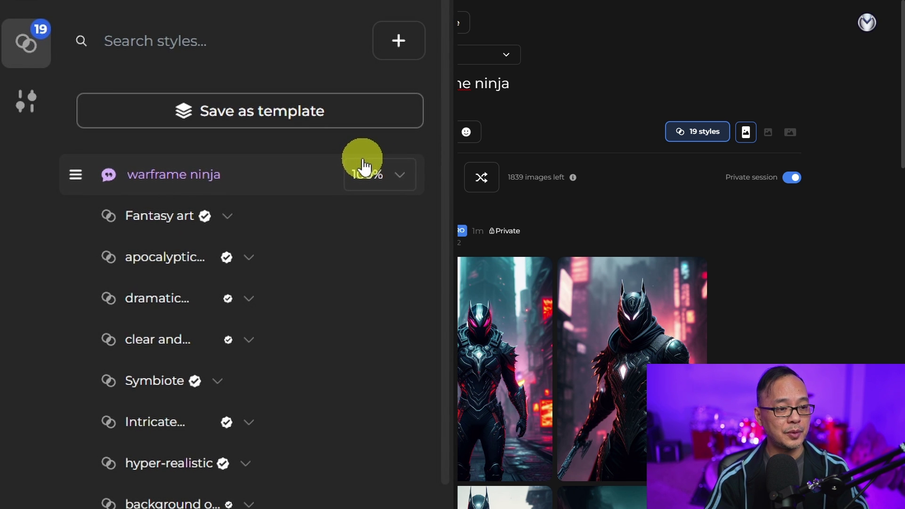
# Save the style stack as a private Character Design template named 'Symbiote copy'
pyautogui.click(234, 119)
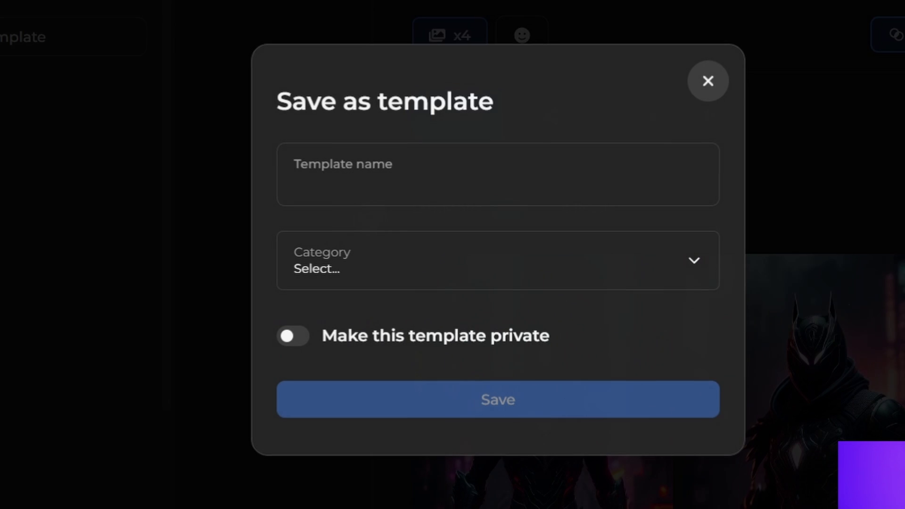
pyautogui.click(325, 187)
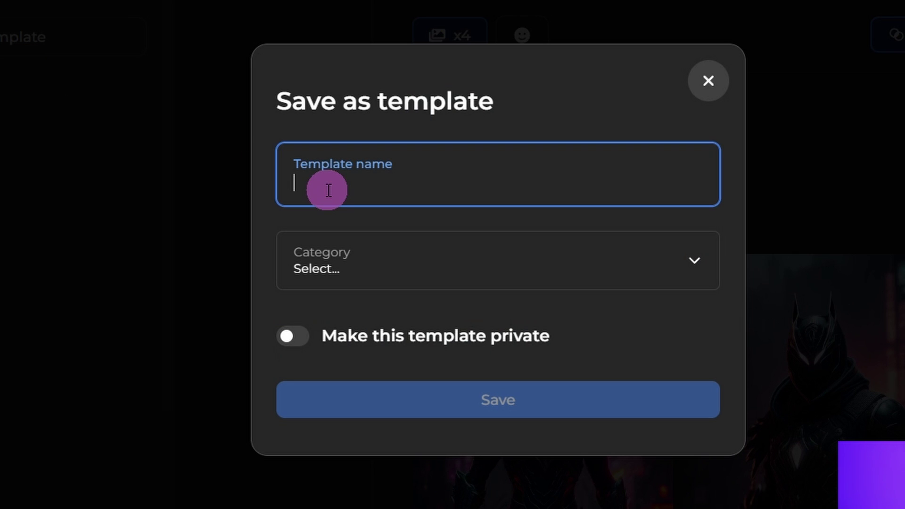
pyautogui.write('Symbiote copy')
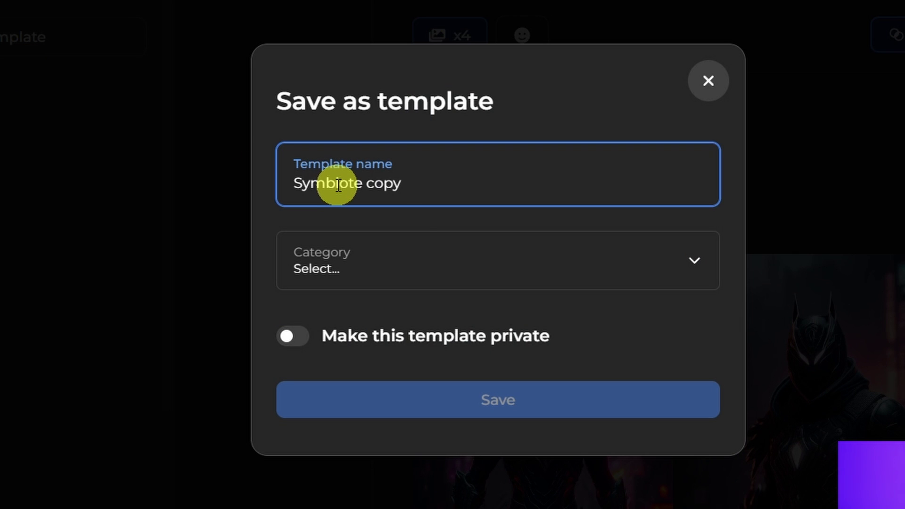
pyautogui.click(435, 273)
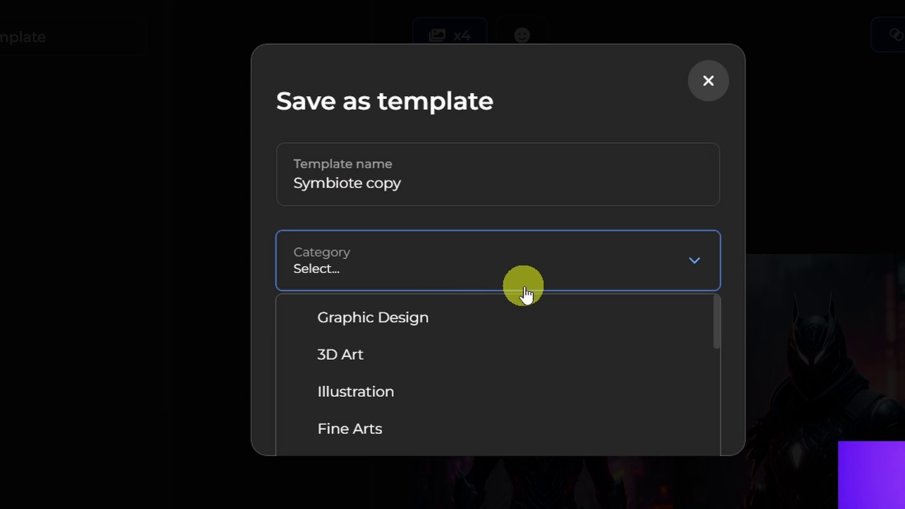
pyautogui.scroll(-5, 450, 379)
pyautogui.click(450, 383)
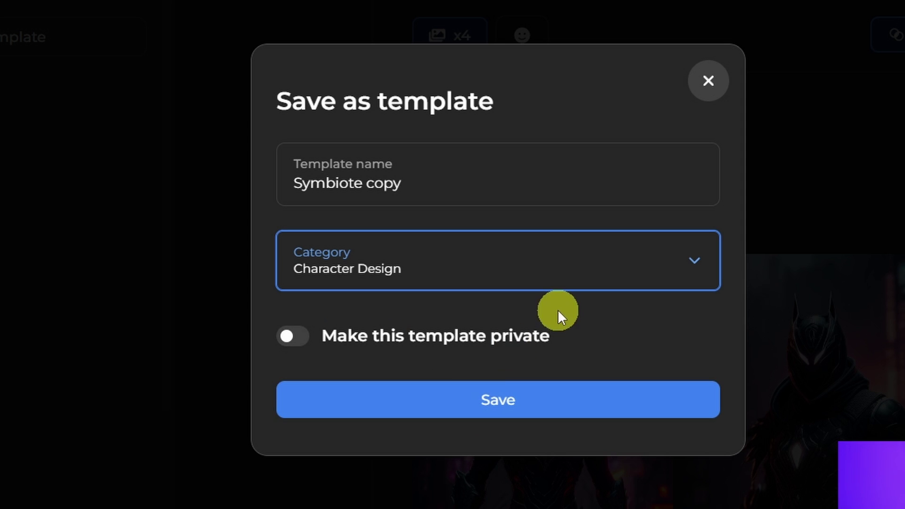
pyautogui.click(295, 336)
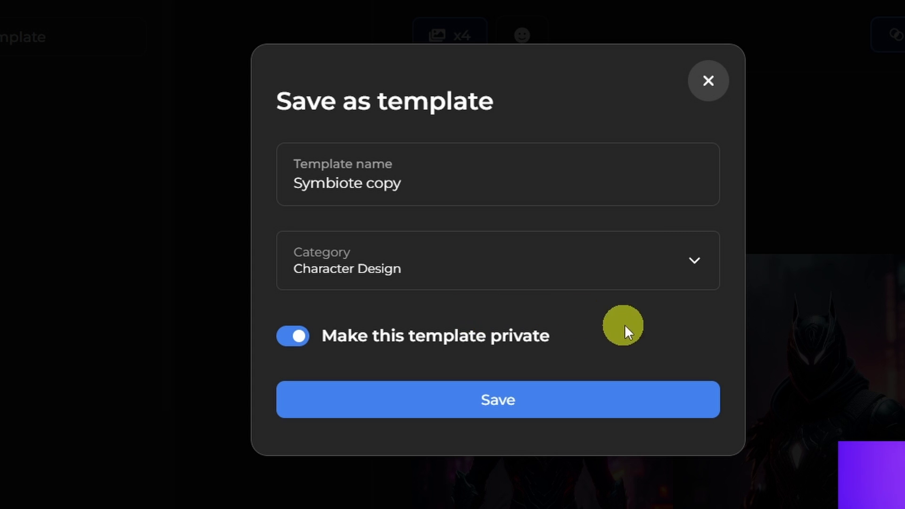
pyautogui.click(534, 407)
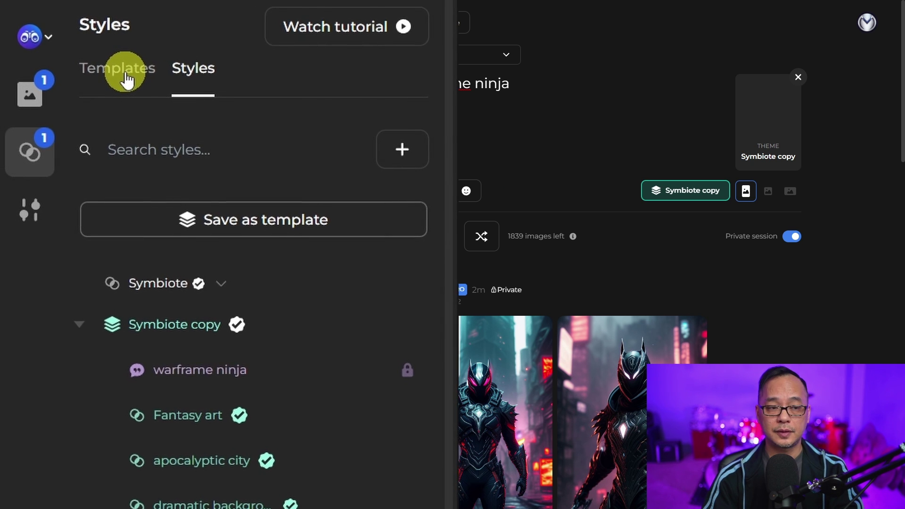
# Filter Templates to Mine, showing Symbiote copy beside Symbiotic Heros
pyautogui.click(125, 74)
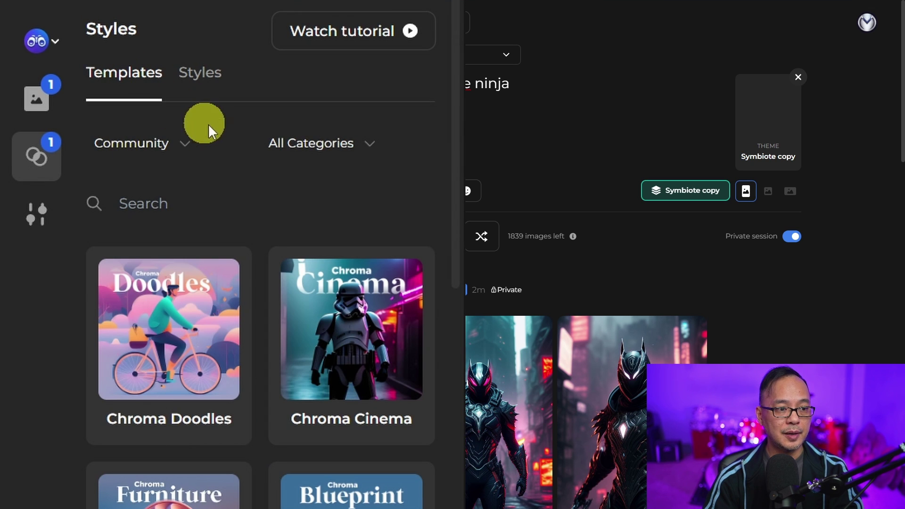
pyautogui.click(152, 148)
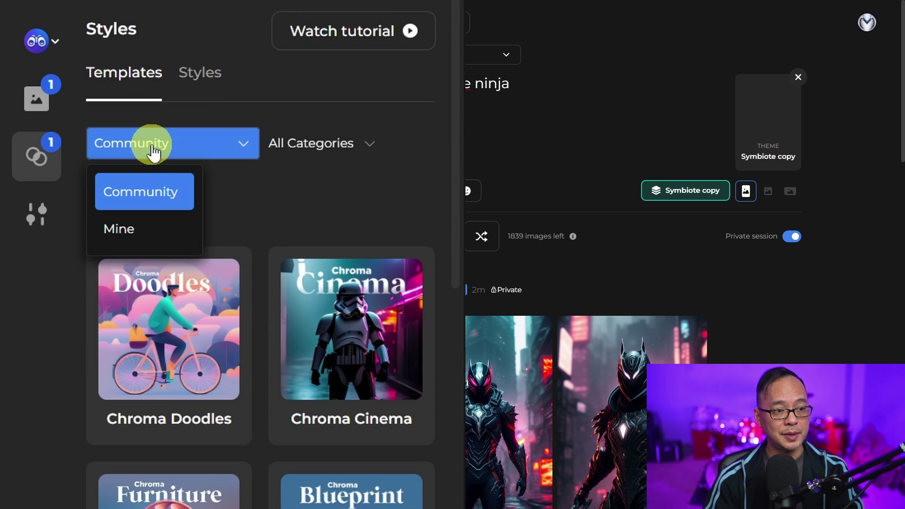
pyautogui.click(128, 233)
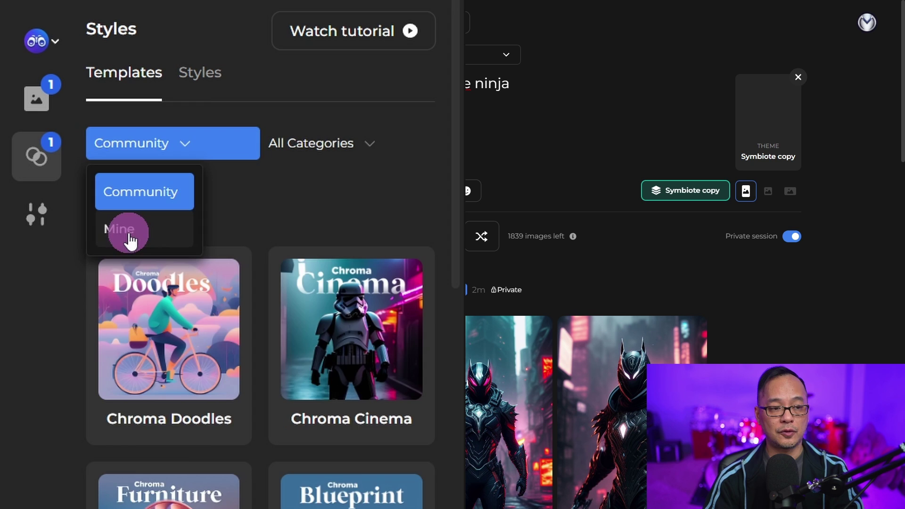
pyautogui.moveTo(394, 358)
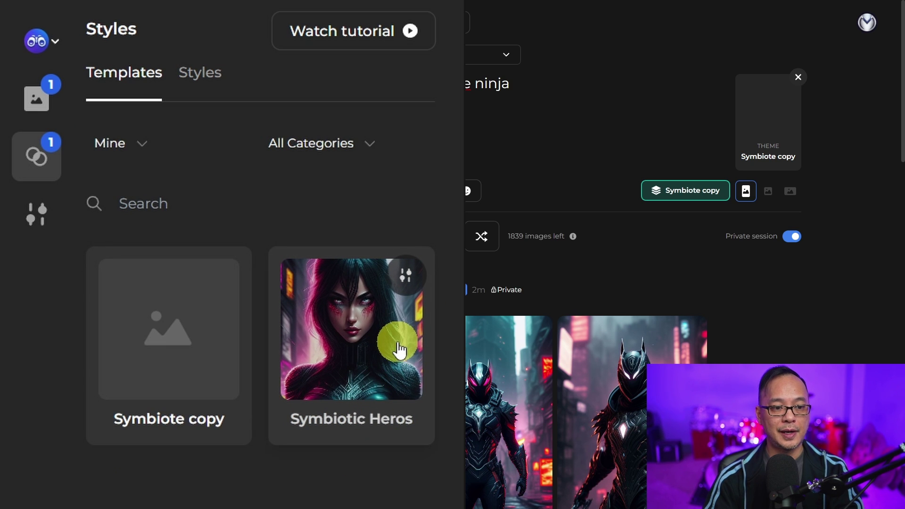
pyautogui.moveTo(204, 314)
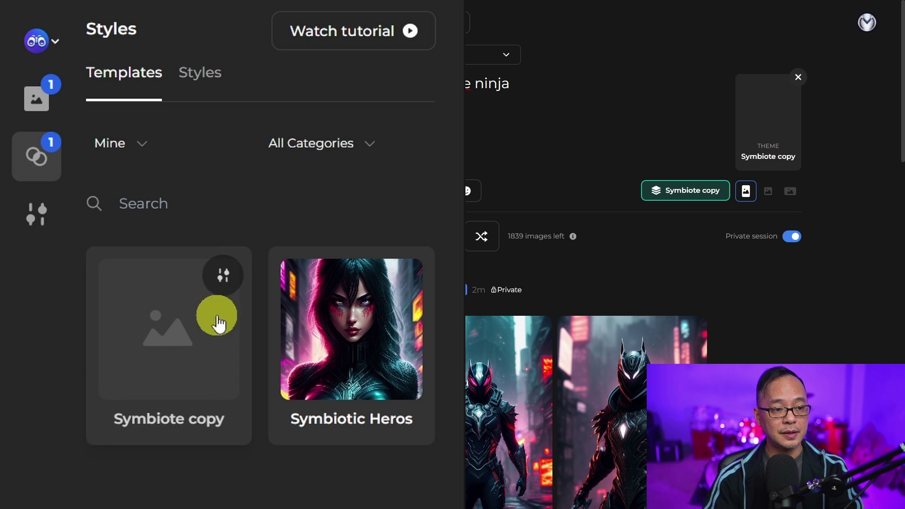
# Open Symbiote copy's settings and check its Service and Model, keeping PhChroma2
pyautogui.click(225, 278)
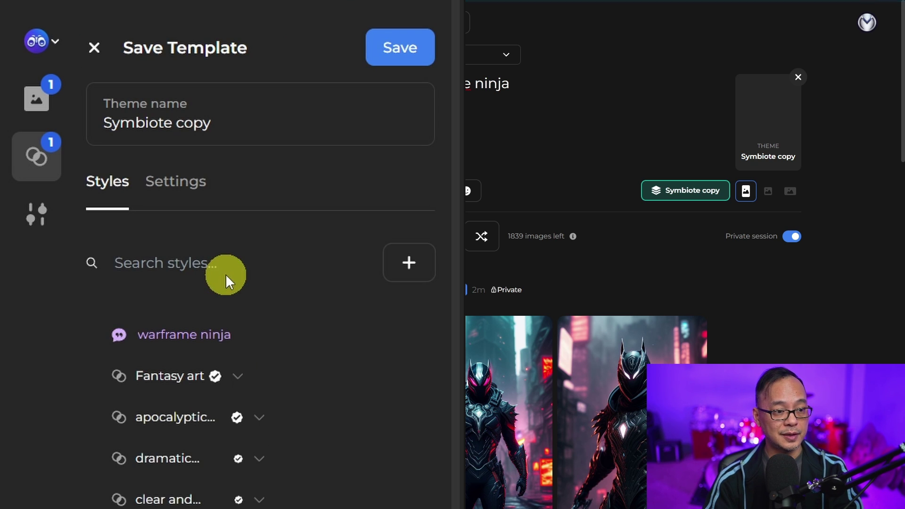
pyautogui.click(180, 189)
pyautogui.scroll(-5, 282, 236)
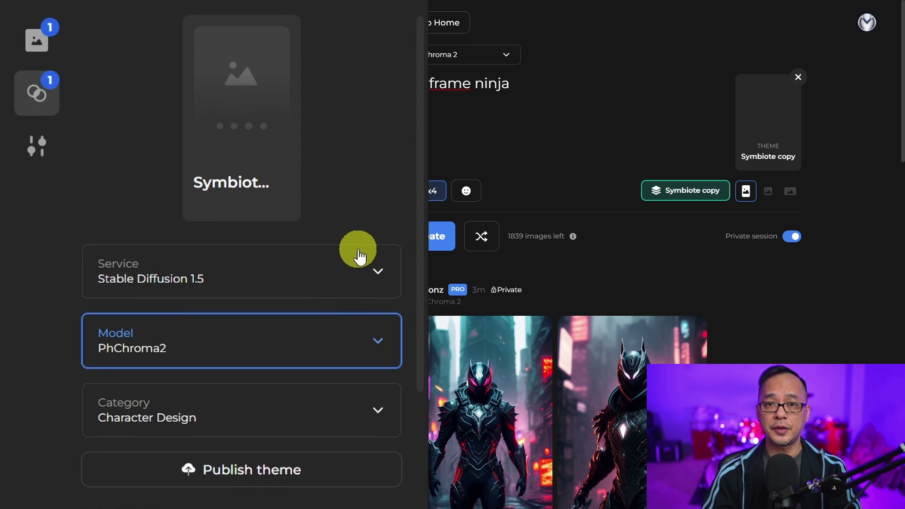
pyautogui.click(288, 283)
pyautogui.click(288, 282)
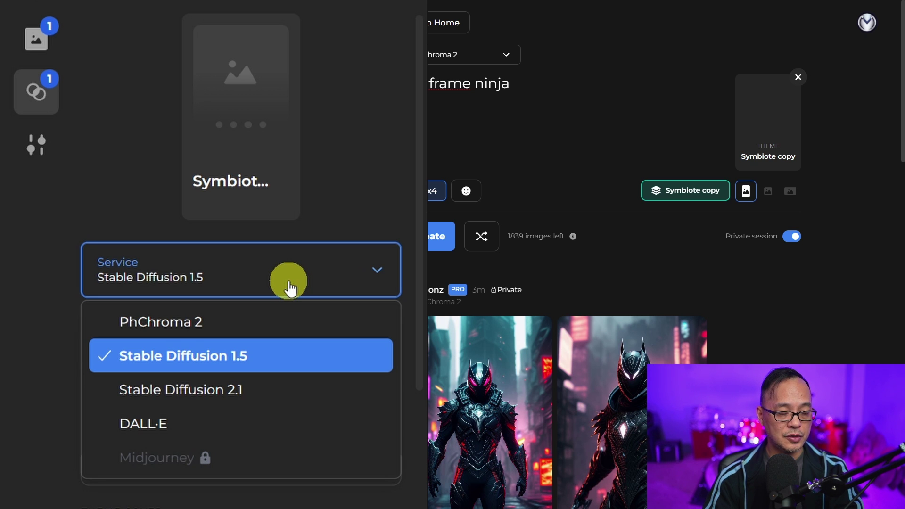
pyautogui.click(290, 283)
pyautogui.click(265, 346)
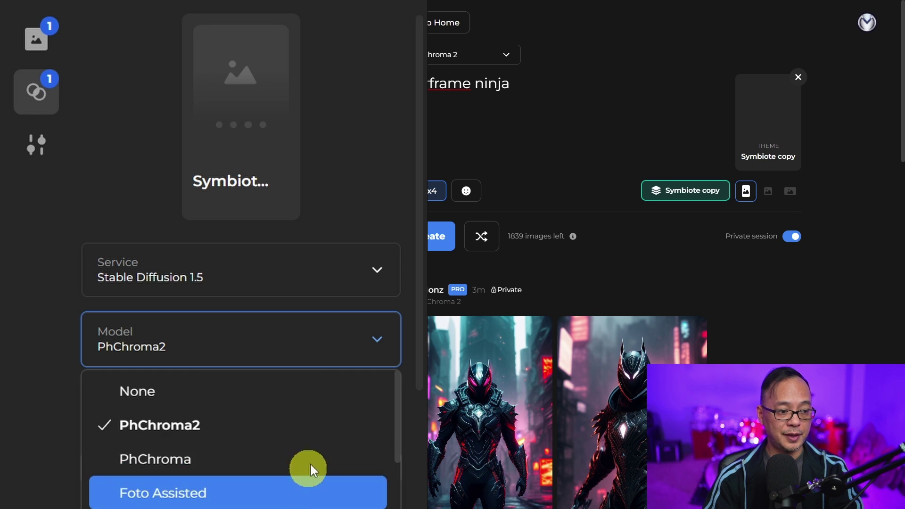
pyautogui.click(371, 194)
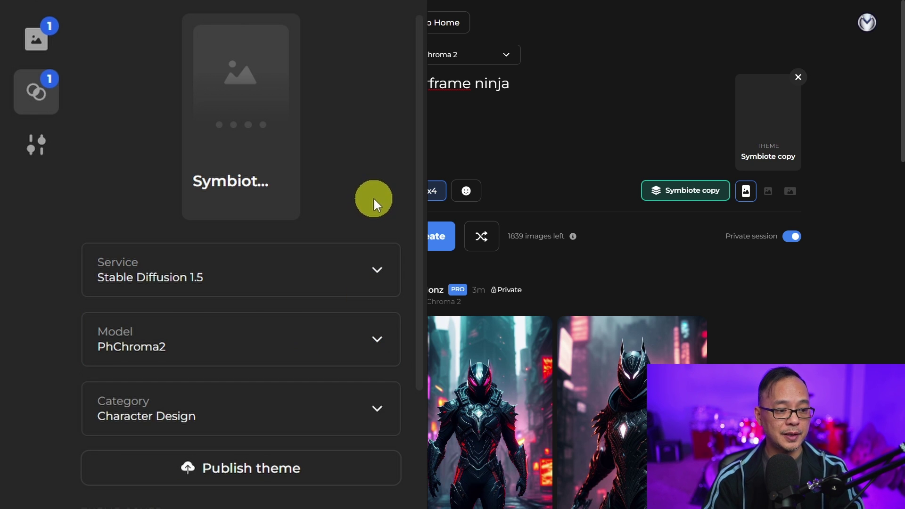
# Upload the female shinobi warrior image as the theme cover
pyautogui.scroll(-3, 373, 197)
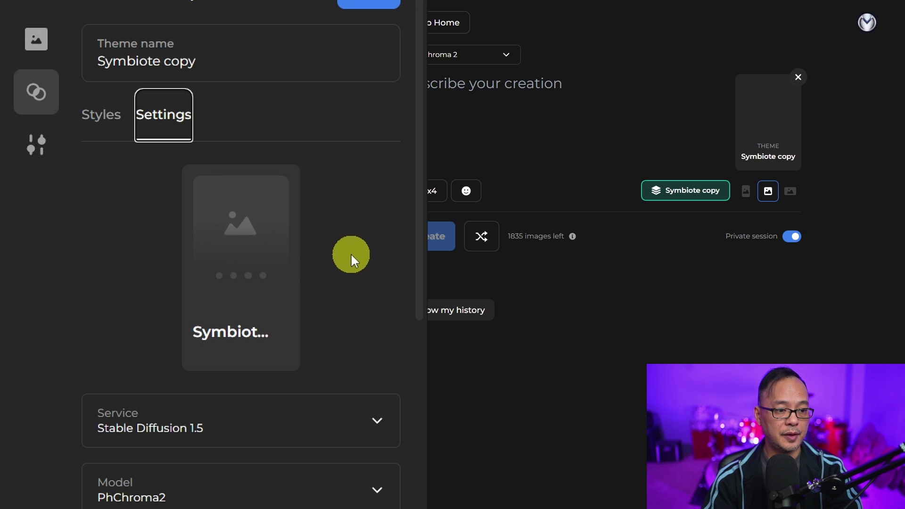
pyautogui.scroll(-10, 351, 254)
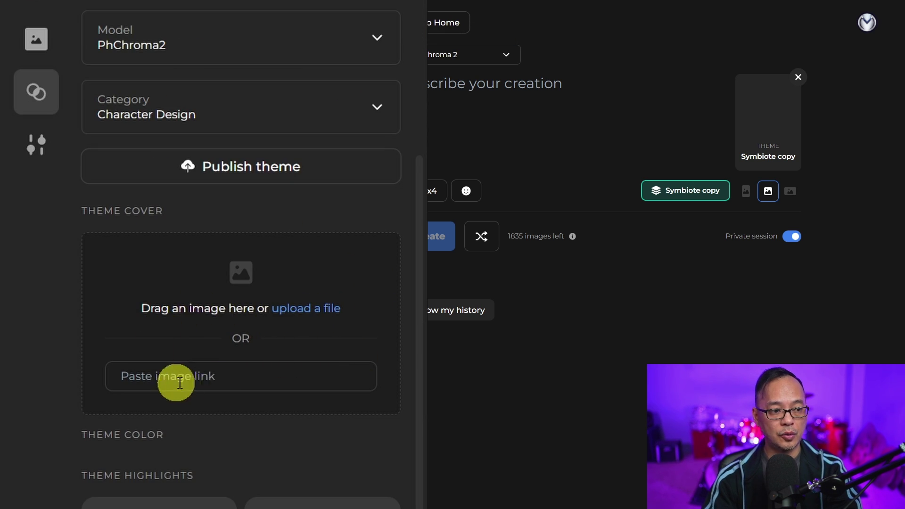
pyautogui.click(272, 281)
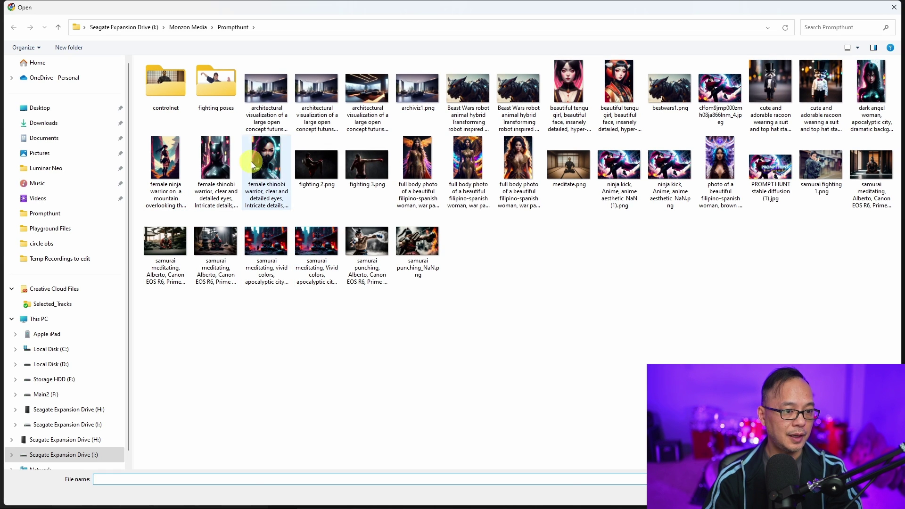
pyautogui.click(215, 160)
# Use the shinobi warrior image as the template's cover
pyautogui.doubleClick(214, 160)
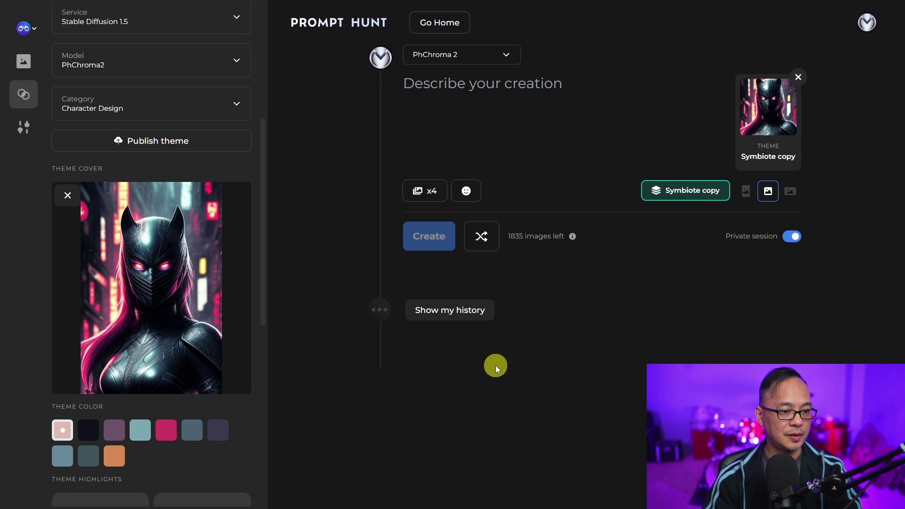
pyautogui.scroll(-2, 243, 303)
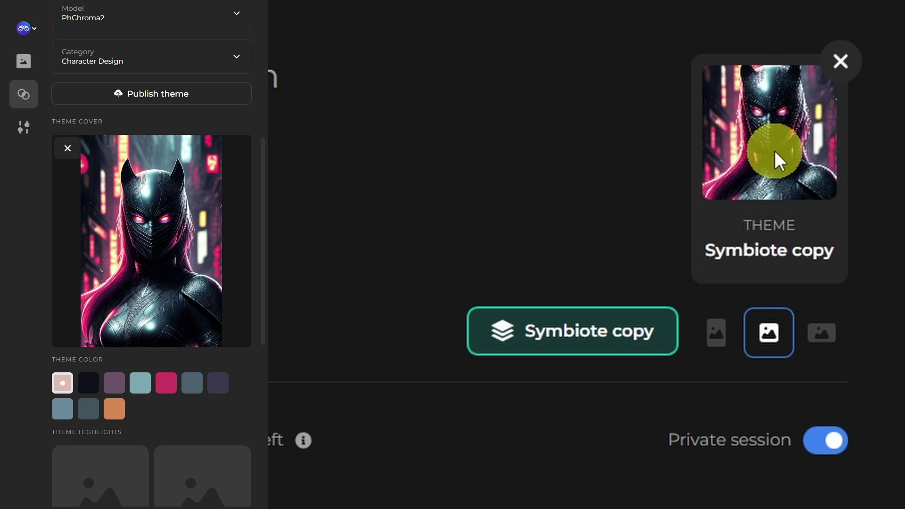
pyautogui.scroll(-3, 233, 209)
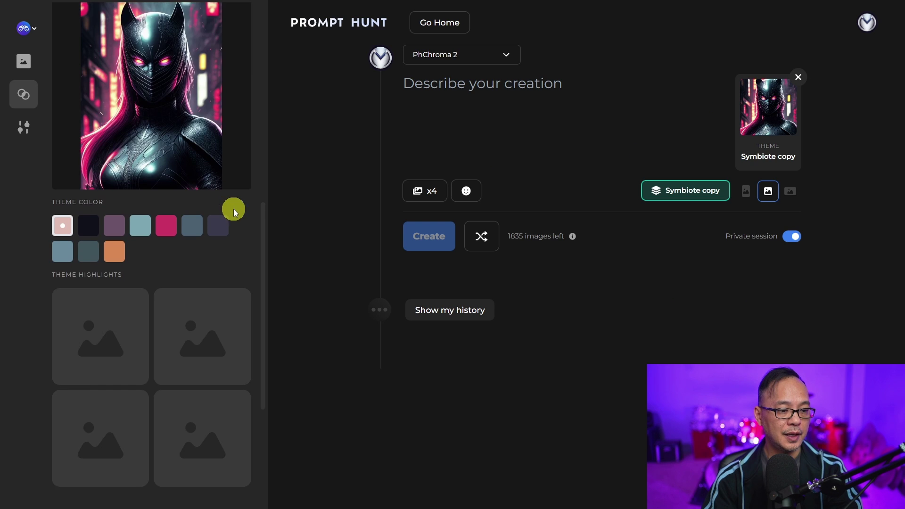
pyautogui.scroll(-3, 233, 209)
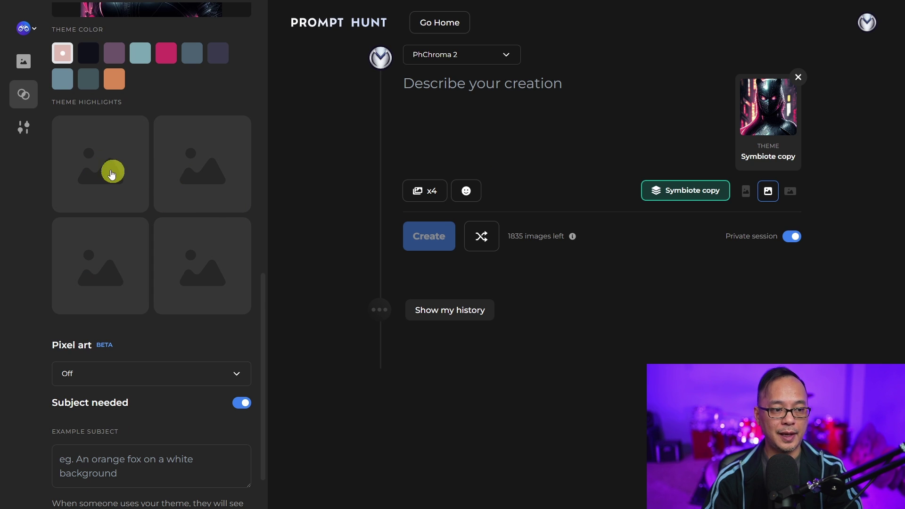
# Choose four dark armored-figure images as theme highlights and return to the theme settings
pyautogui.click(103, 162)
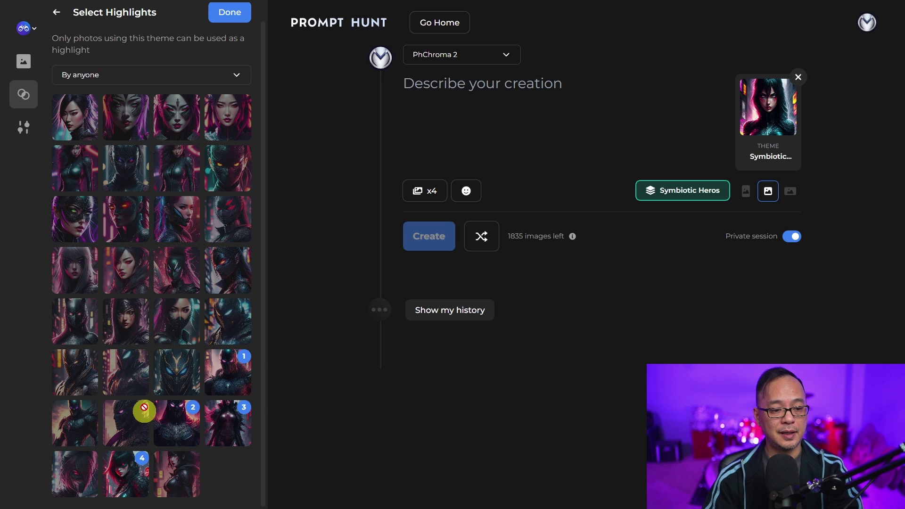
pyautogui.click(57, 13)
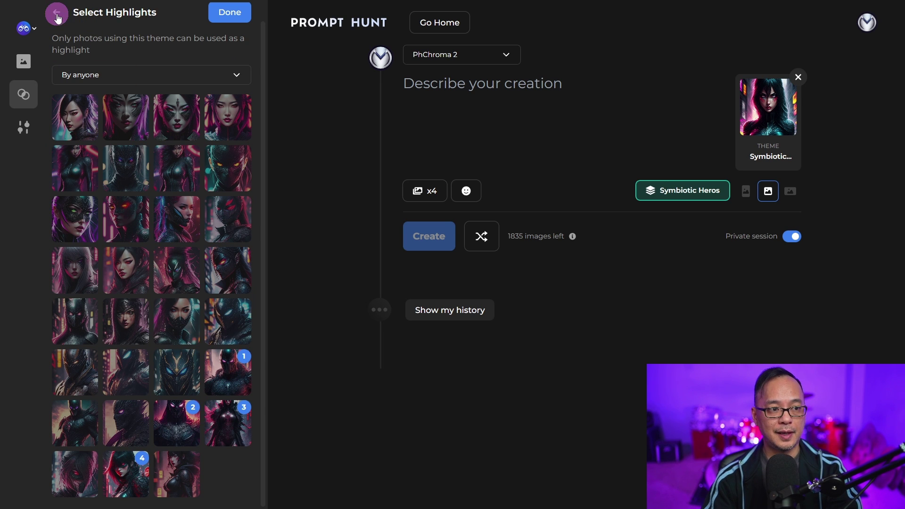
pyautogui.scroll(-10, 94, 212)
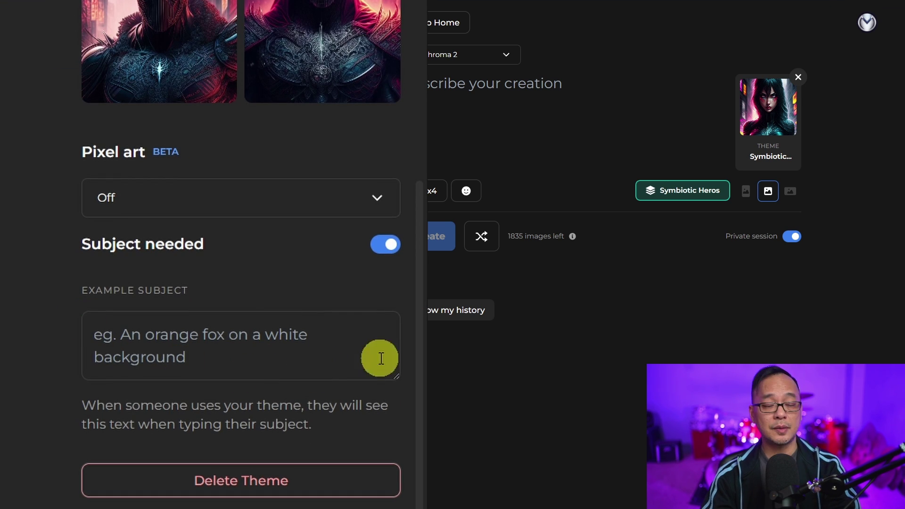
# Select the Example subject field, then scroll back up through the template settings
pyautogui.click(268, 356)
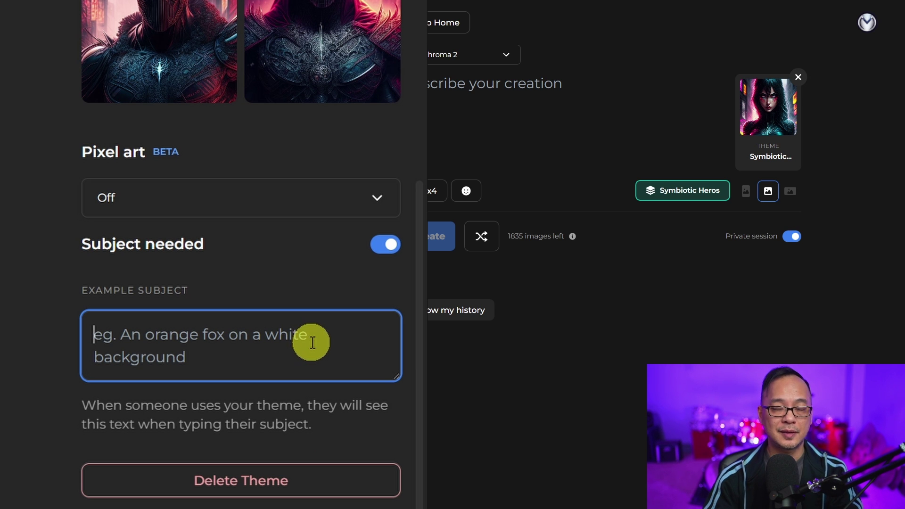
pyautogui.scroll(15, 264, 358)
pyautogui.scroll(1, 419, 350)
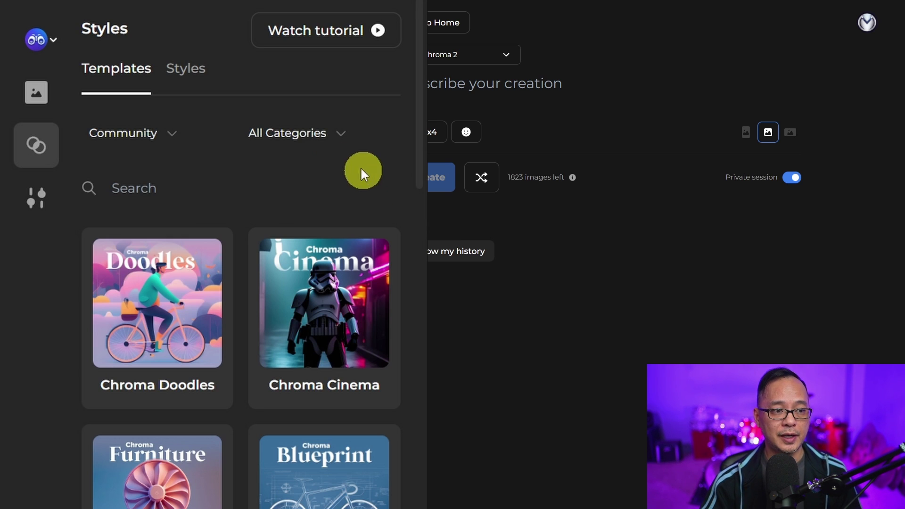
# In Styles, search 'portrait' and add Portrait and Portrait photograph to the stack
pyautogui.click(180, 73)
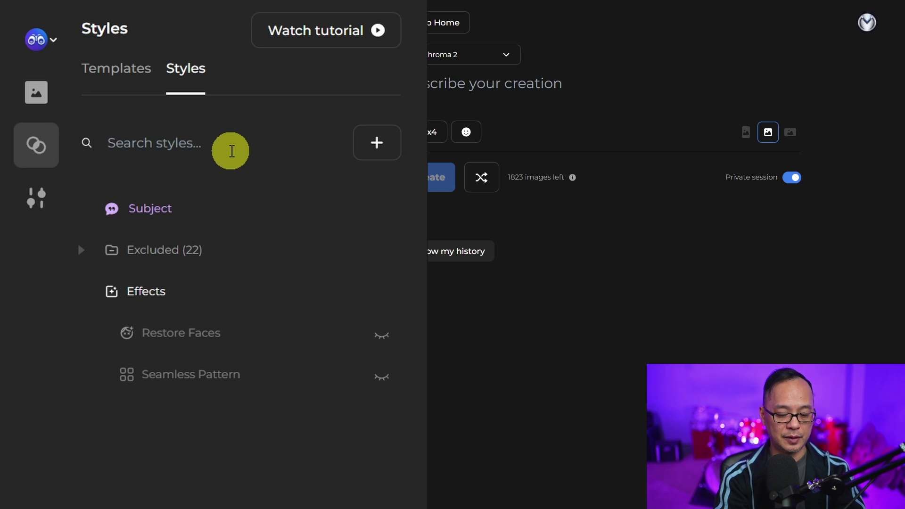
pyautogui.write('portrait')
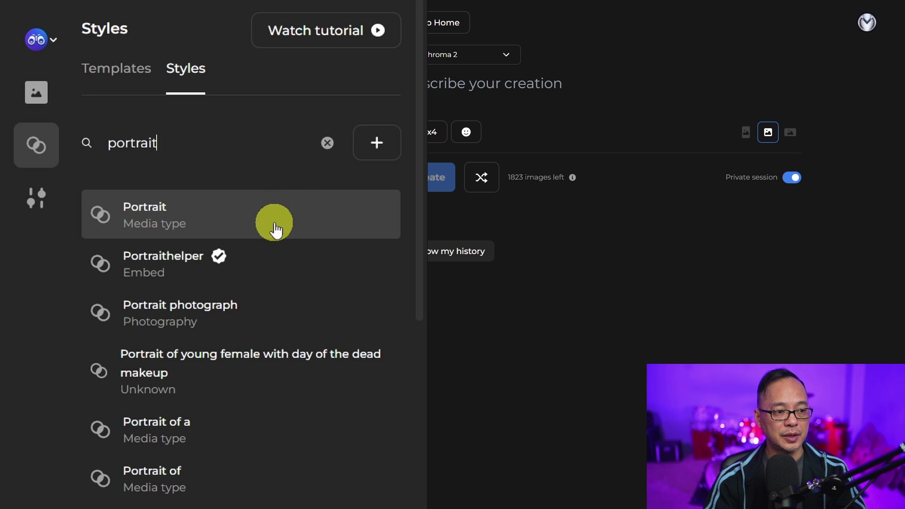
pyautogui.click(160, 230)
pyautogui.click(283, 375)
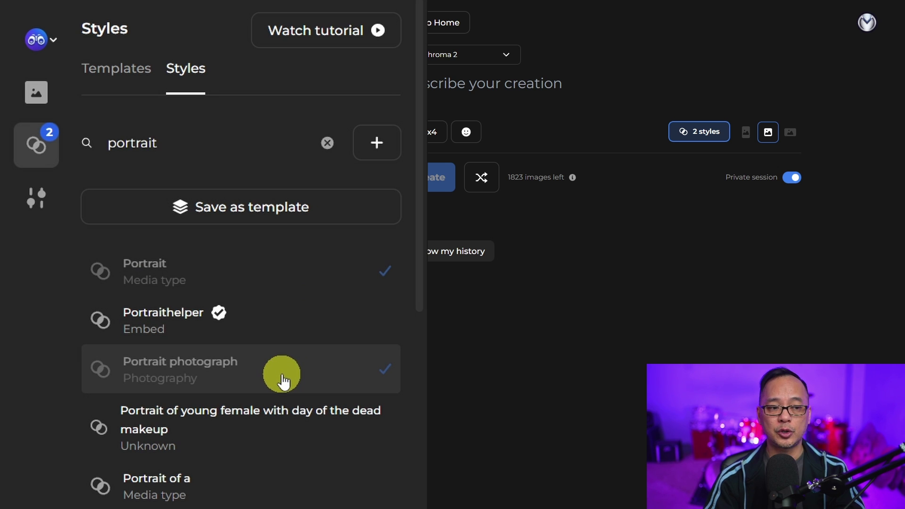
# Replace the style search with 'photography' and browse the matching photography styles
pyautogui.doubleClick(212, 149)
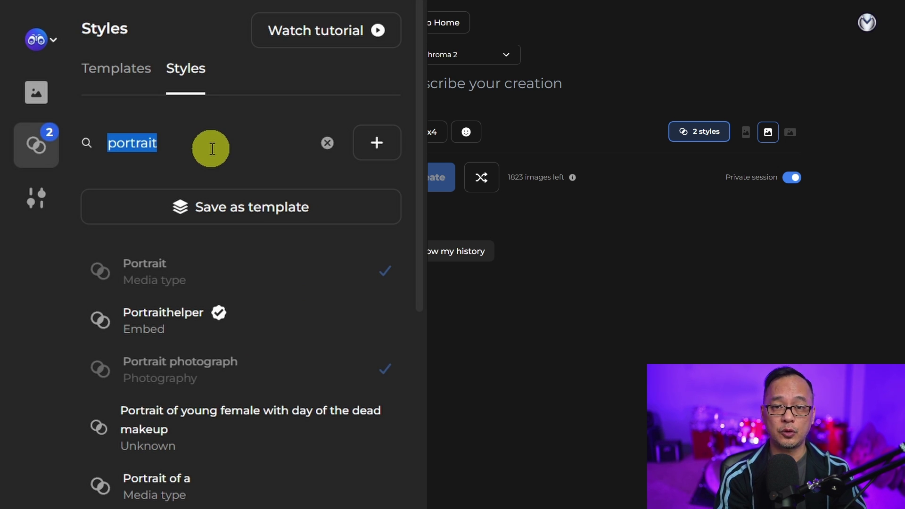
pyautogui.write('photography')
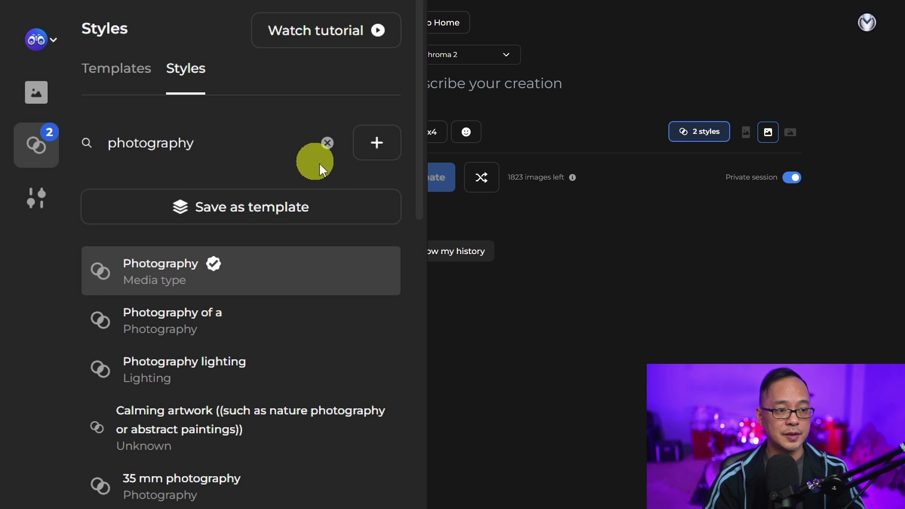
pyautogui.scroll(-10, 347, 314)
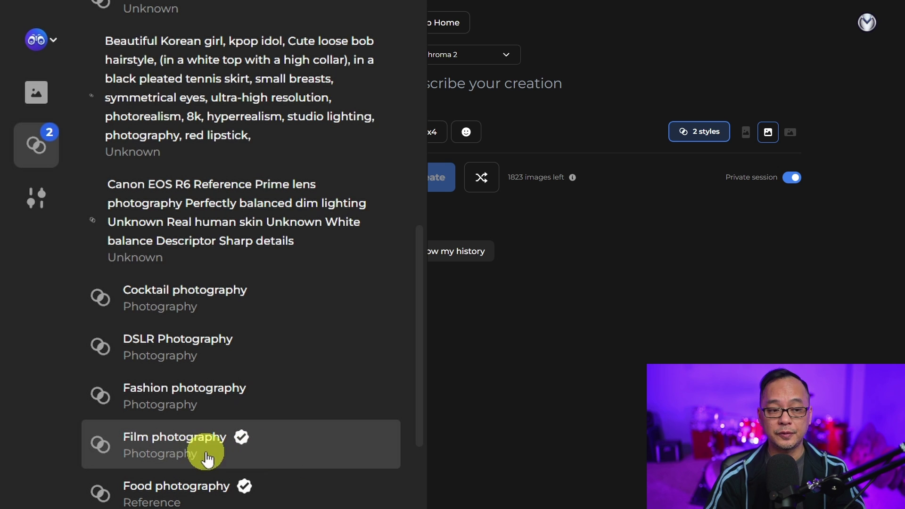
pyautogui.scroll(10, 193, 453)
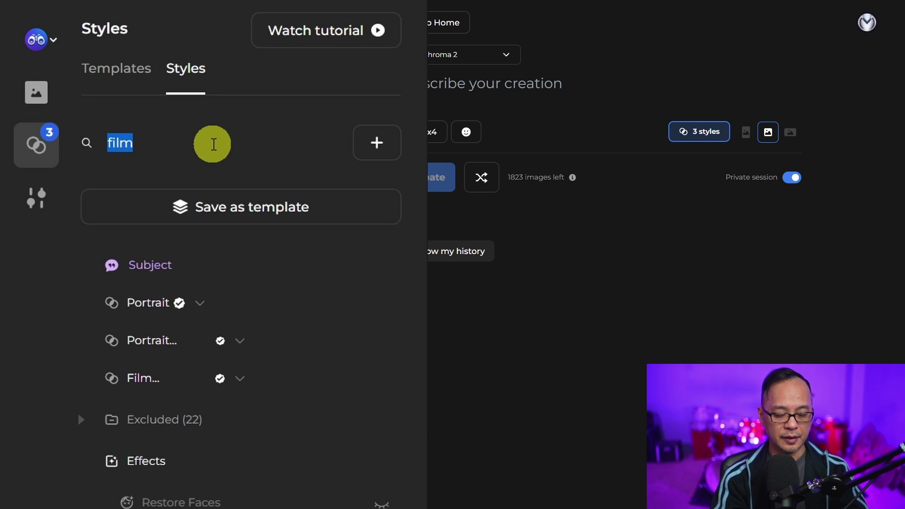
# Search styles for 'lighting' and add Ambient lighting to the stack
pyautogui.write('lightin')
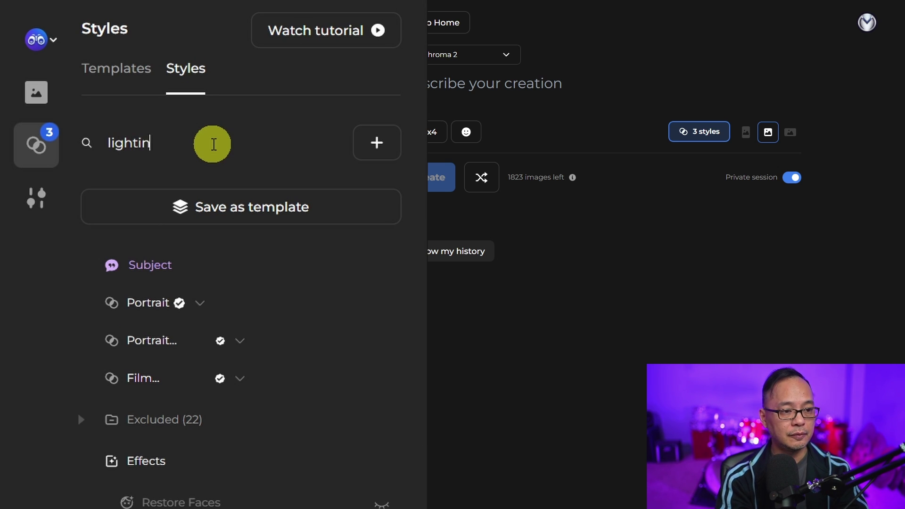
pyautogui.write('g')
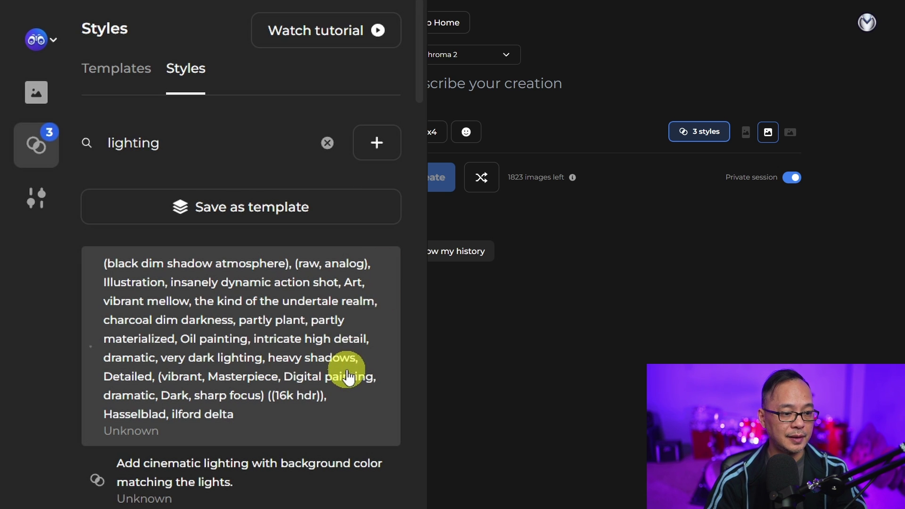
pyautogui.scroll(-3, 347, 377)
pyautogui.click(241, 390)
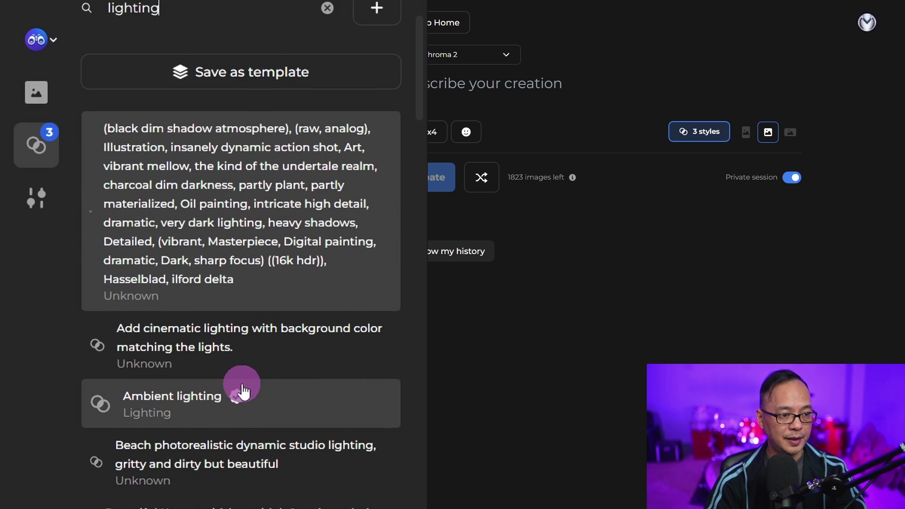
# Add Analog style (Embed) to the stack, bringing it to seven styles, and start the prompt
pyautogui.scroll(-10, 334, 401)
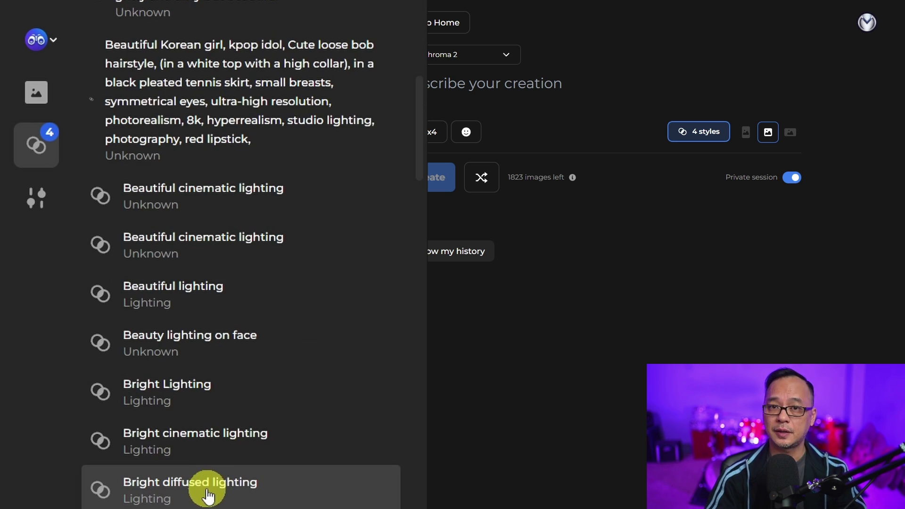
pyautogui.scroll(12, 228, 492)
pyautogui.scroll(-8, 250, 500)
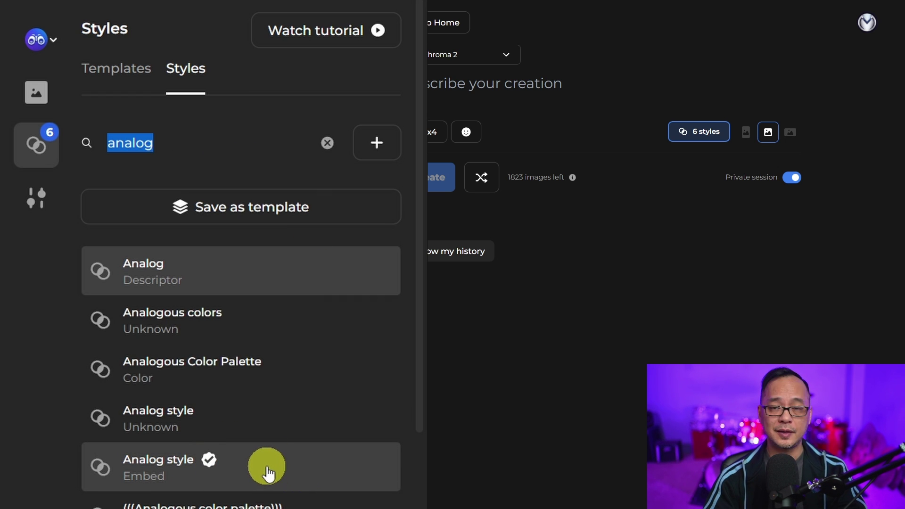
pyautogui.click(246, 474)
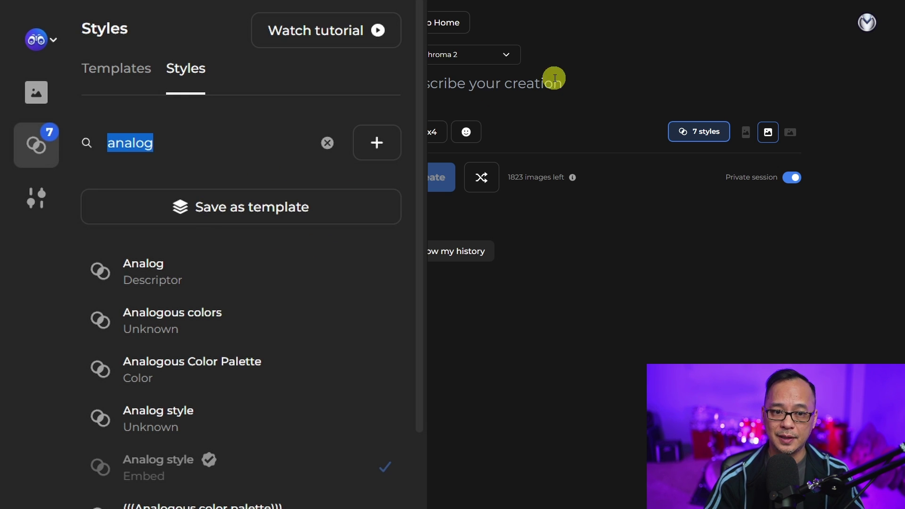
pyautogui.click(485, 87)
# Generate a batch of four portrait-ratio images from the prompt 'tengu woman'
pyautogui.write('tengu')
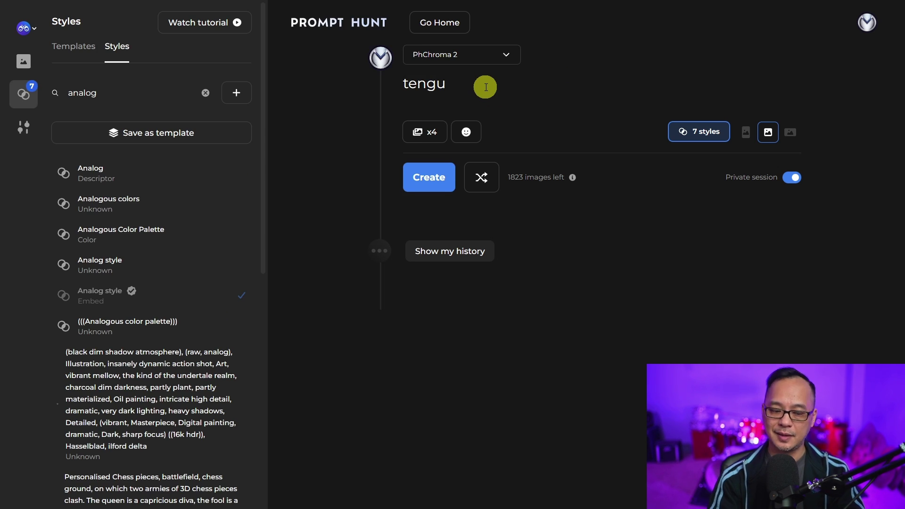
pyautogui.write(' woman')
pyautogui.click(746, 132)
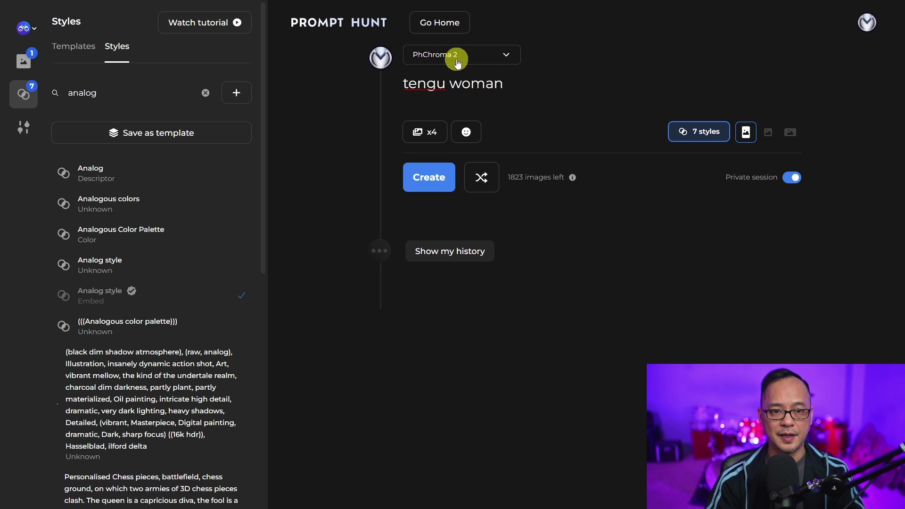
pyautogui.click(434, 135)
pyautogui.click(429, 177)
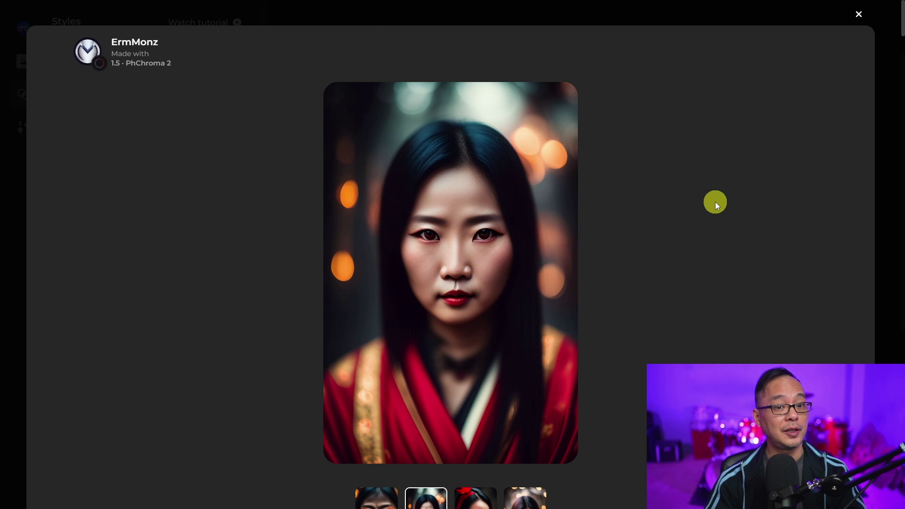
# View another tengu portrait, close the enlarged view, and save the seven-style stack as a template
pyautogui.scroll(-1, 613, 288)
pyautogui.press('Right')
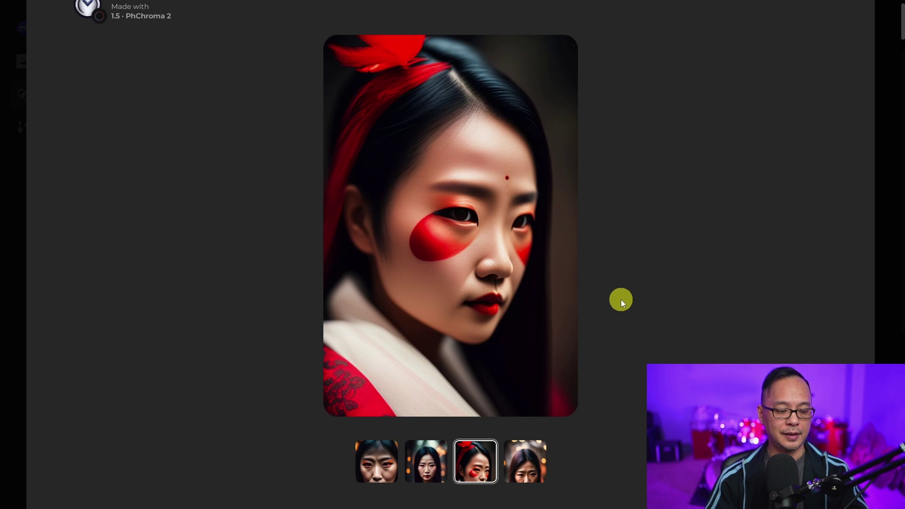
pyautogui.click(621, 299)
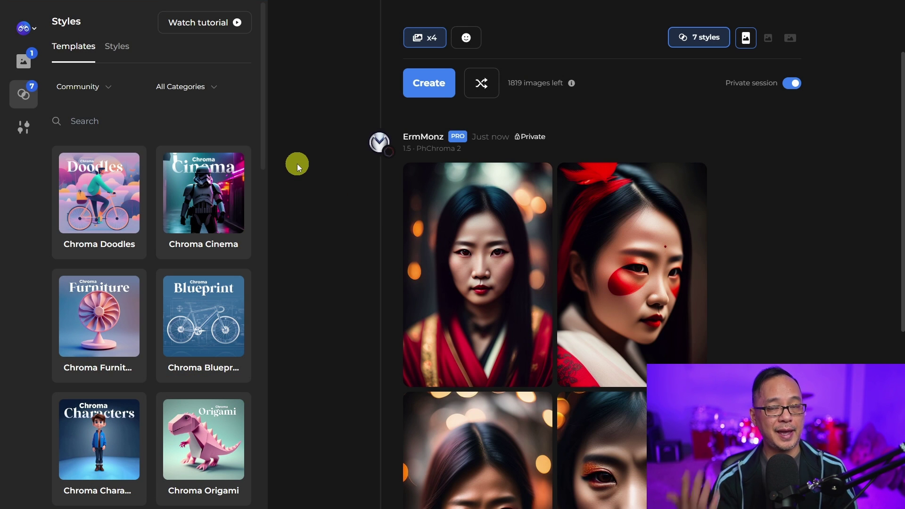
pyautogui.click(125, 46)
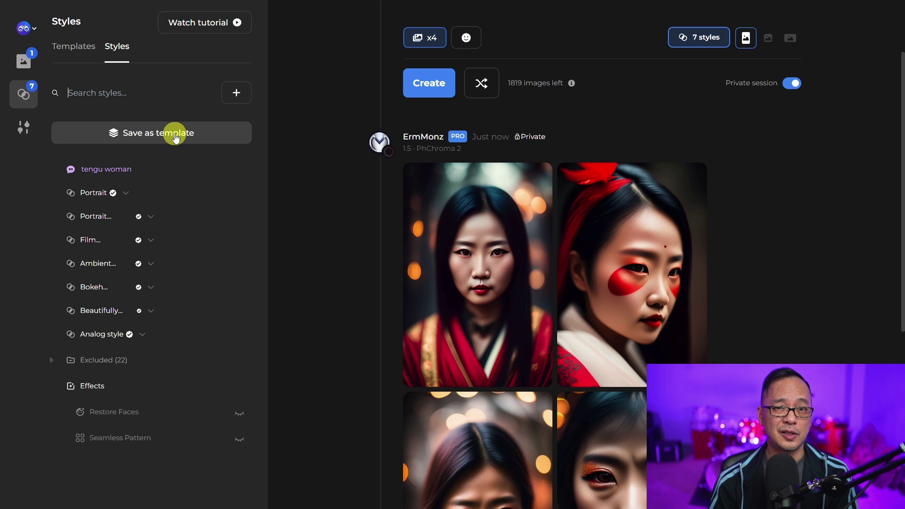
pyautogui.click(176, 136)
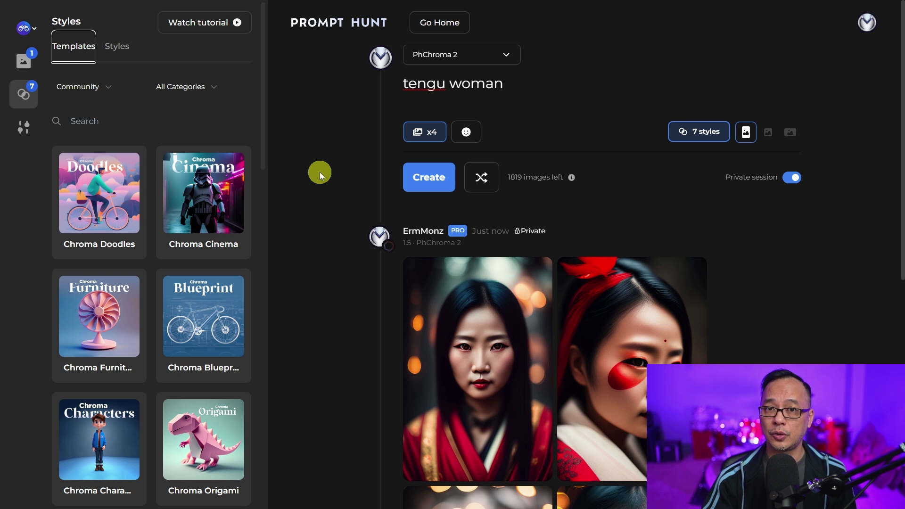
pyautogui.click(211, 194)
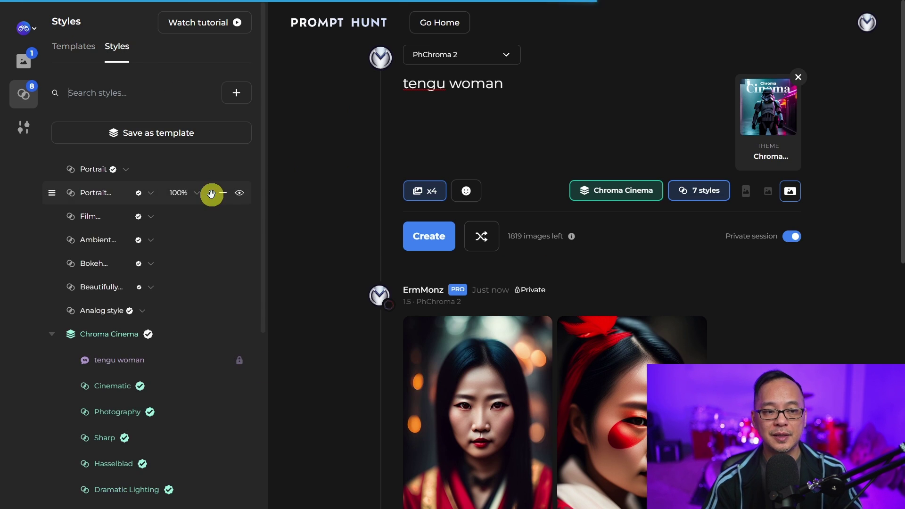
pyautogui.click(459, 171)
pyautogui.click(770, 116)
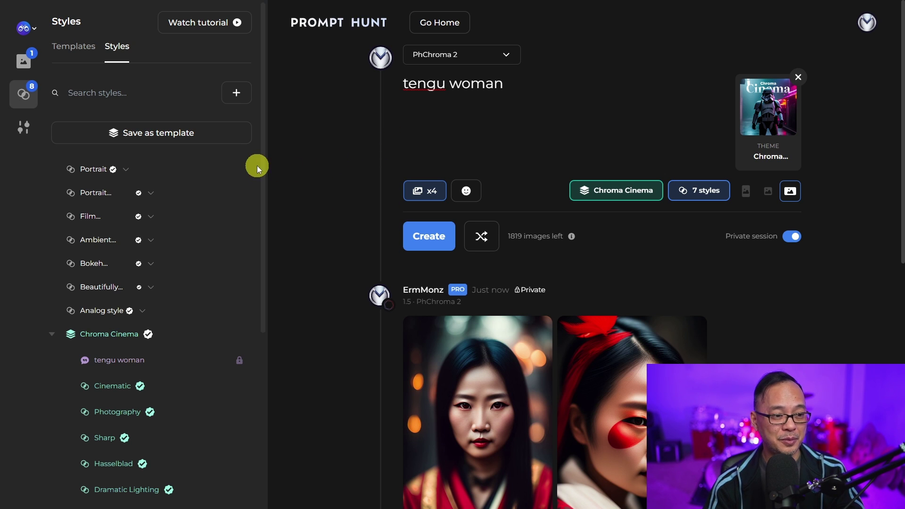
pyautogui.moveTo(172, 168)
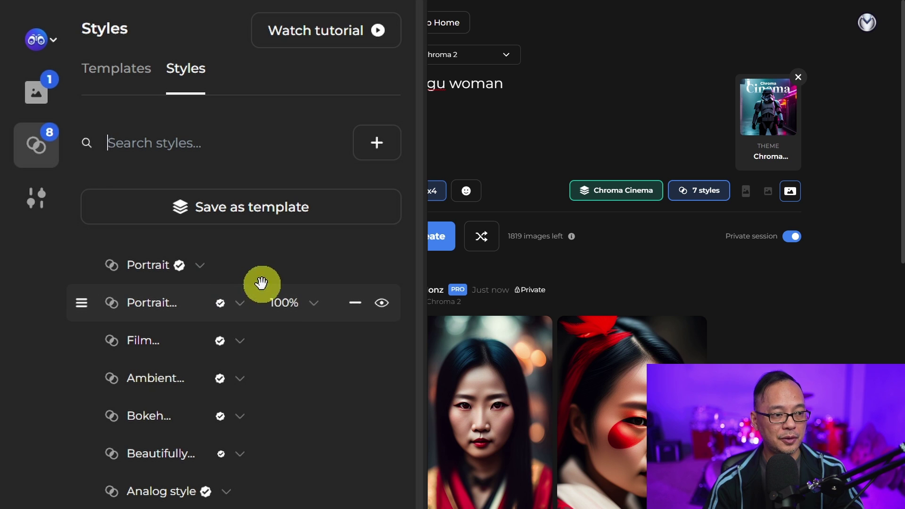
pyautogui.scroll(-5, 313, 330)
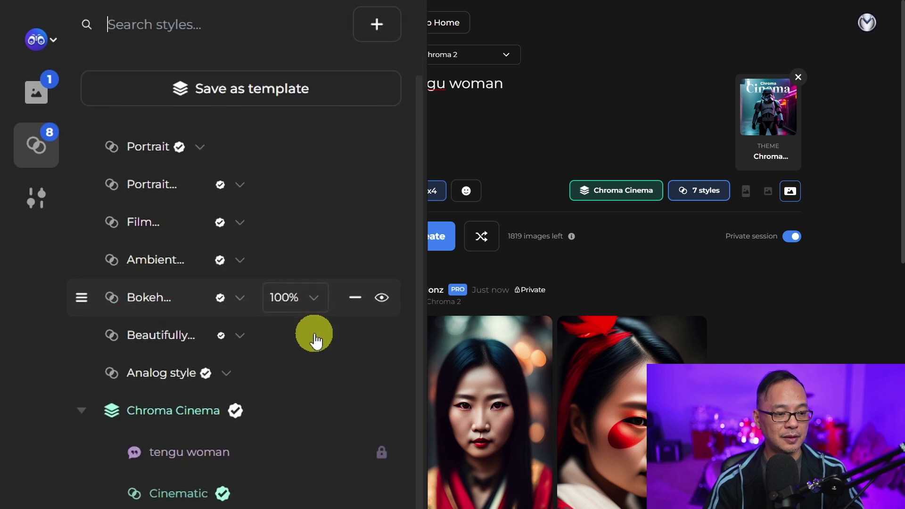
pyautogui.scroll(5, 315, 340)
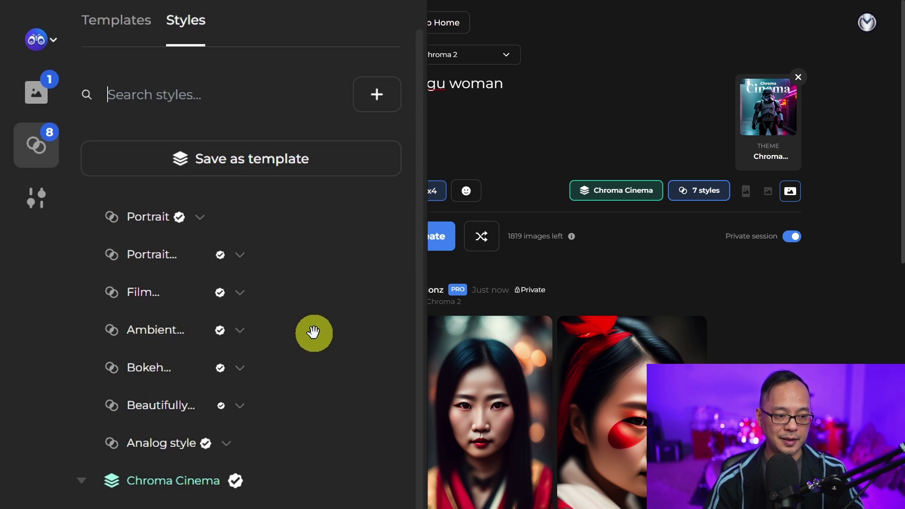